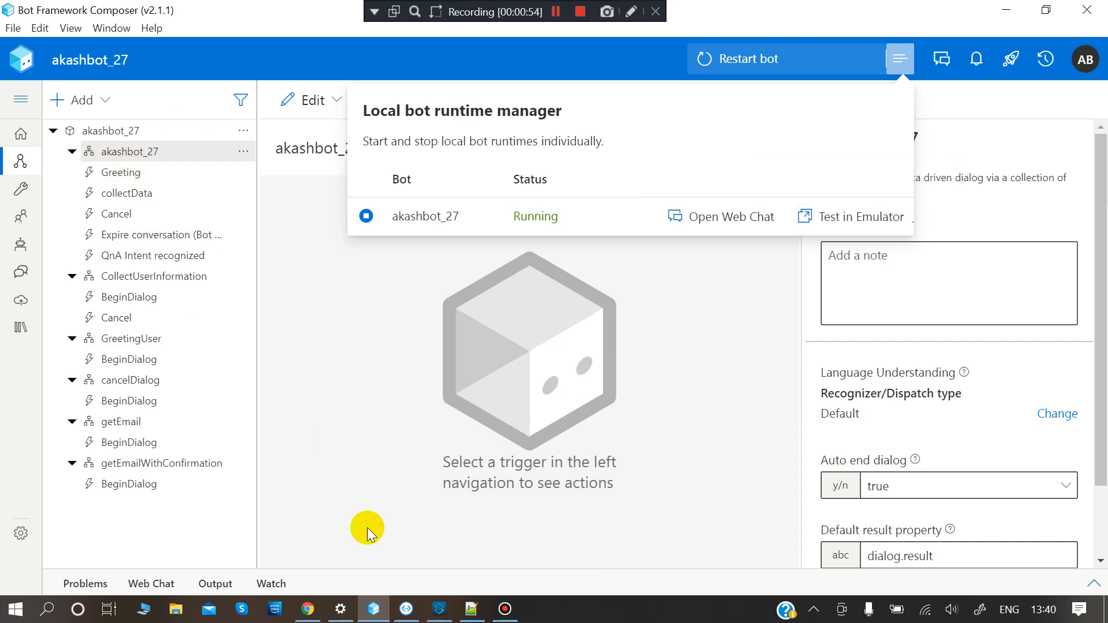
- With akashbot_27 running in Composer, switch over to the Chrome browser
mouse_move(308, 606)
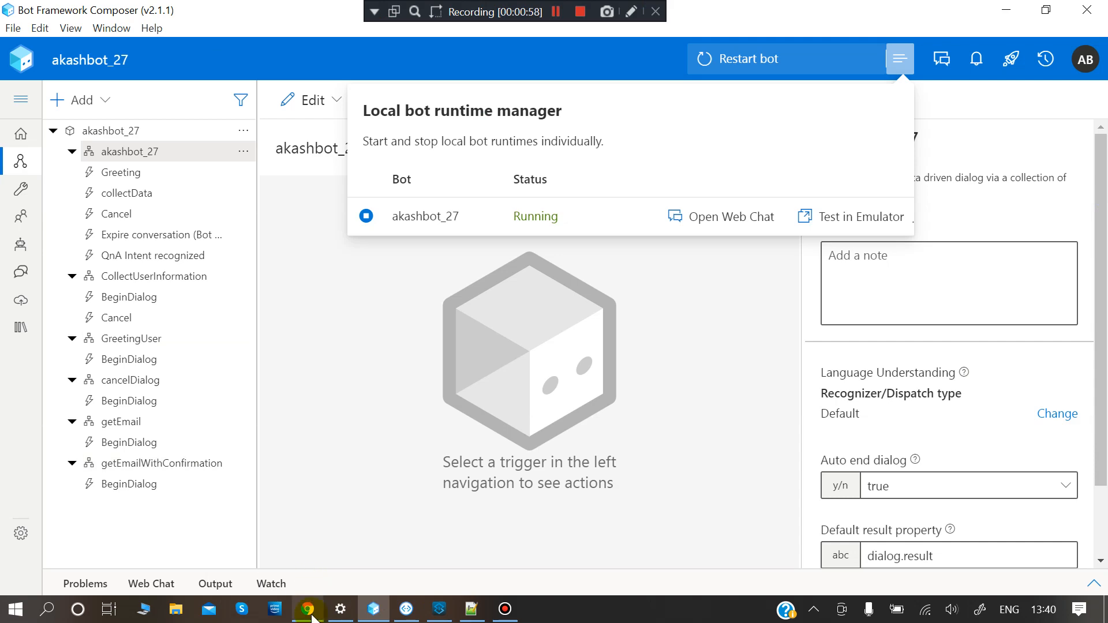
left_click(307, 609)
- Open the overseasDataFlow workflow in the Designer and show its HTTP request trigger details
left_click(119, 7)
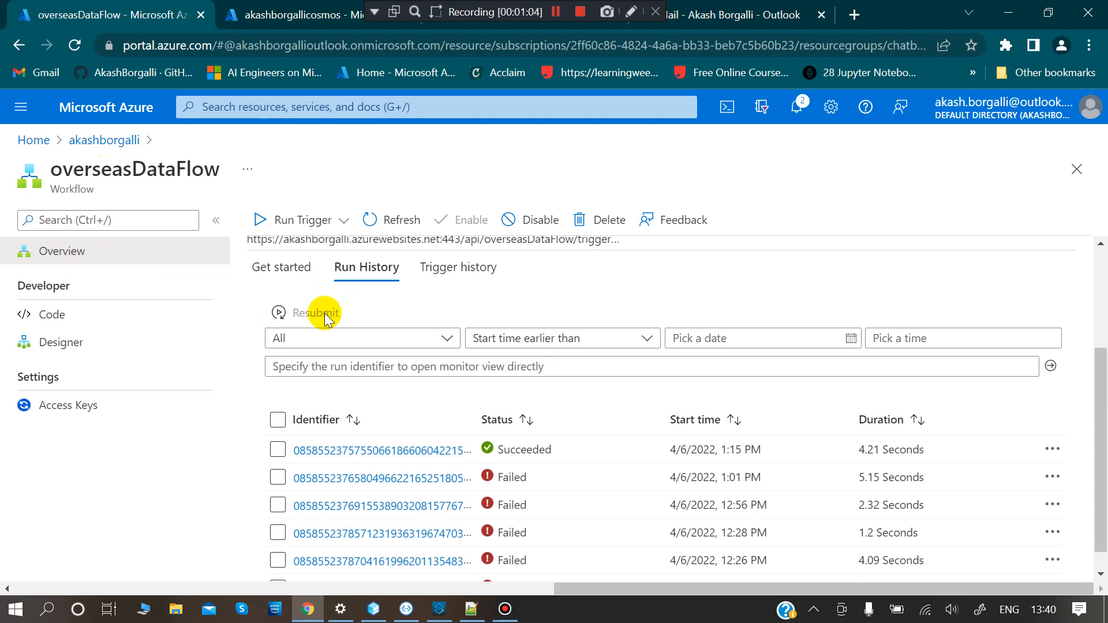
scroll(323, 309, "up", 3)
left_click(68, 339)
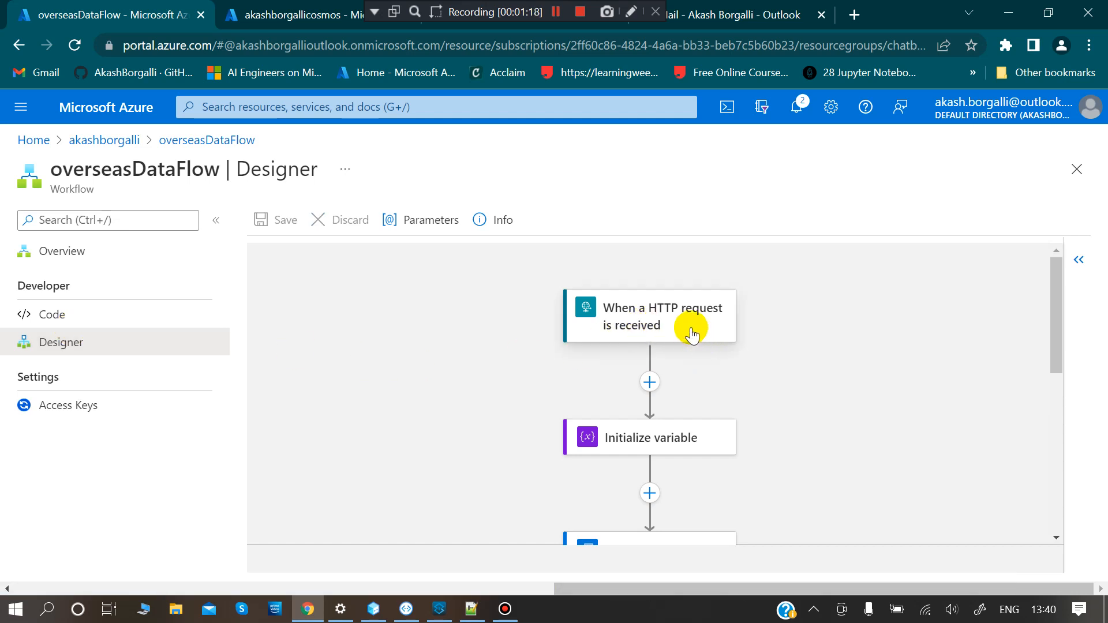
left_click(692, 334)
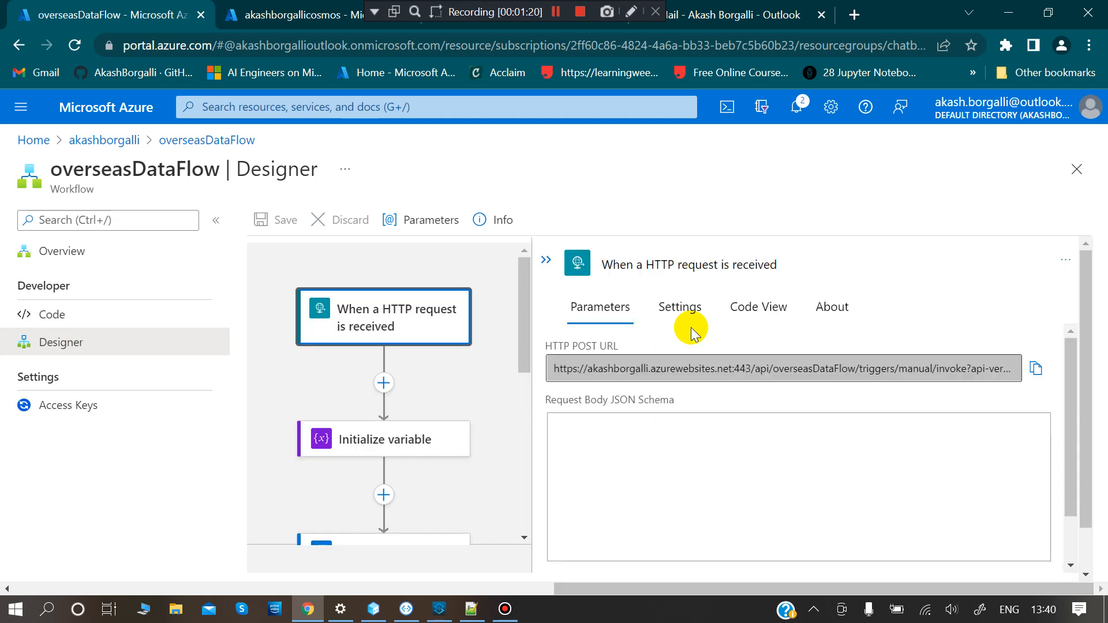
- Scroll through the request body schema fields: clientName, country, emailId, intakeYear and mobileNumber
scroll(745, 497, "down", 2)
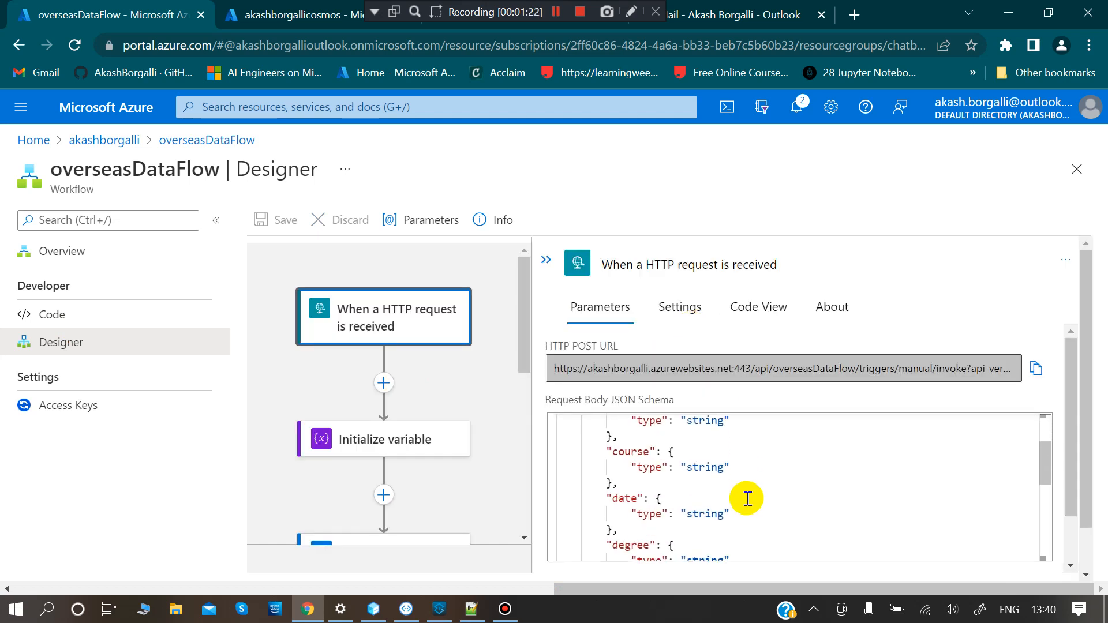
scroll(745, 497, "up", 2)
scroll(747, 498, "down", 1)
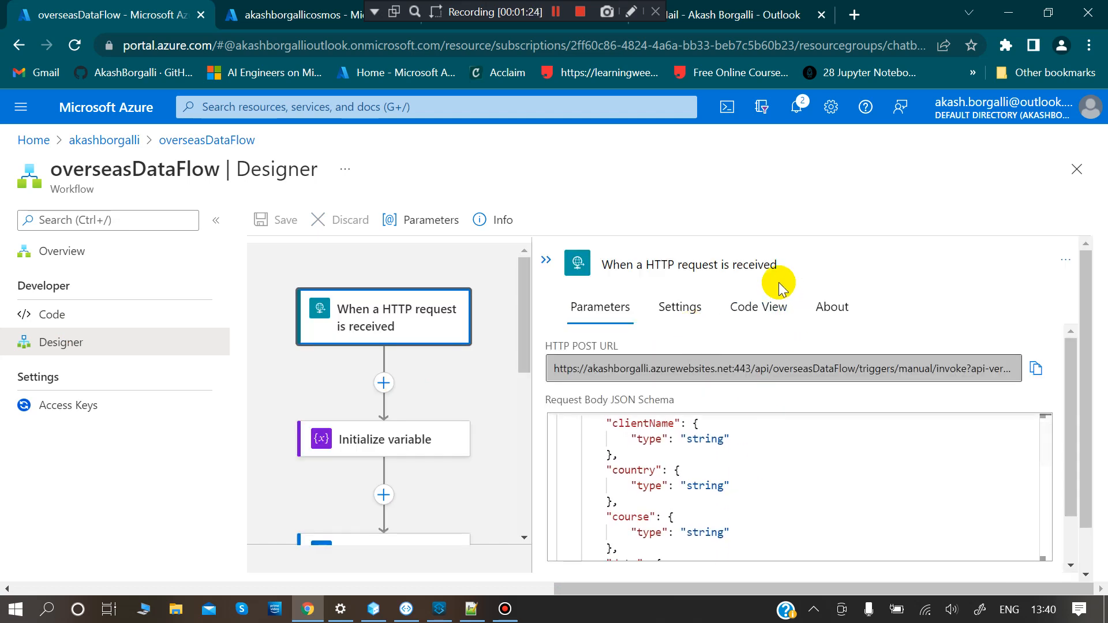
scroll(779, 287, "down", 1)
scroll(876, 426, "down", 3)
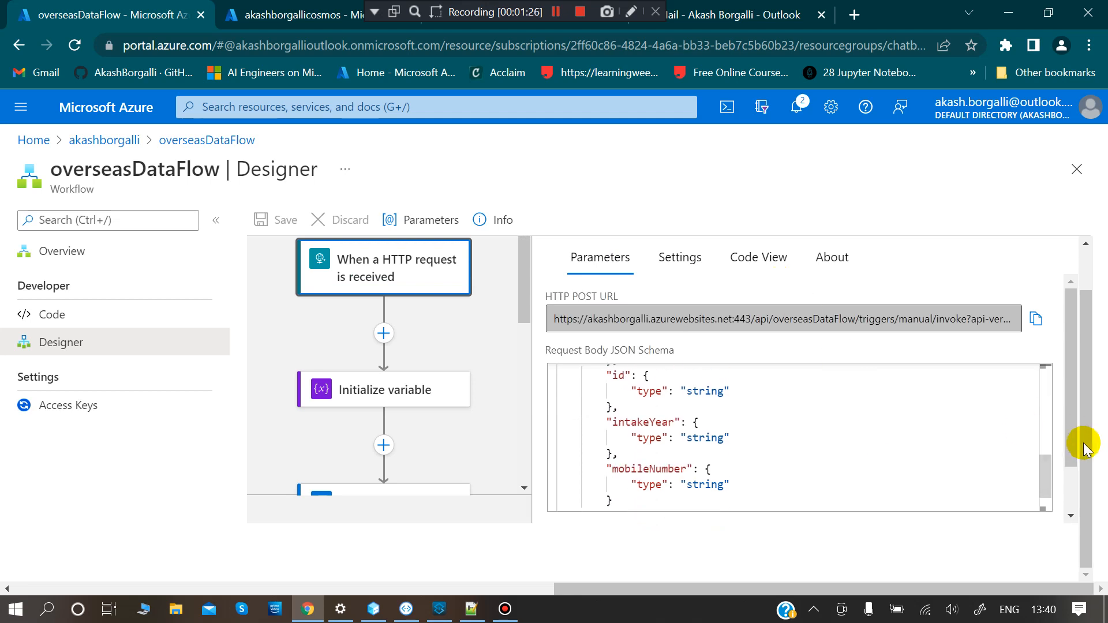
left_click_drag(1070, 444, 1071, 487)
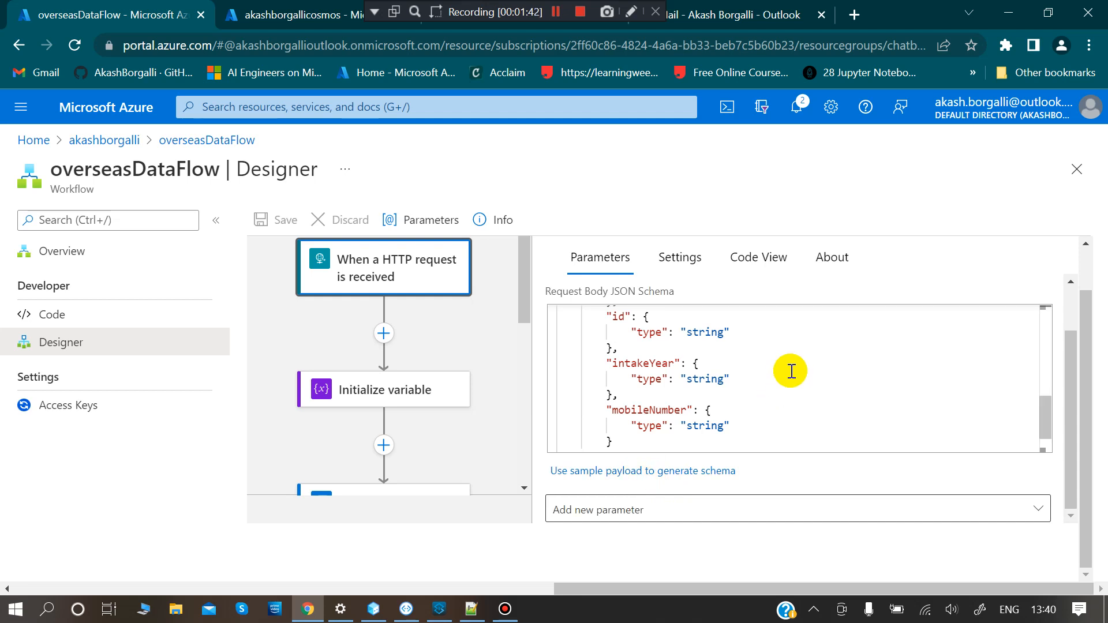
scroll(791, 372, "up", 6)
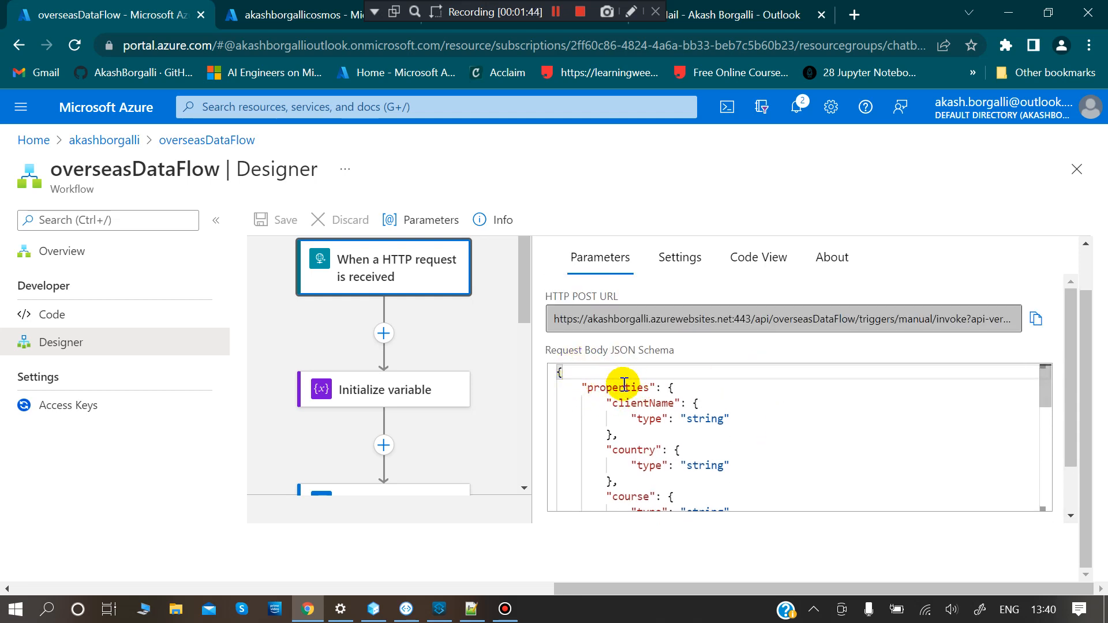
scroll(732, 456, "down", 4)
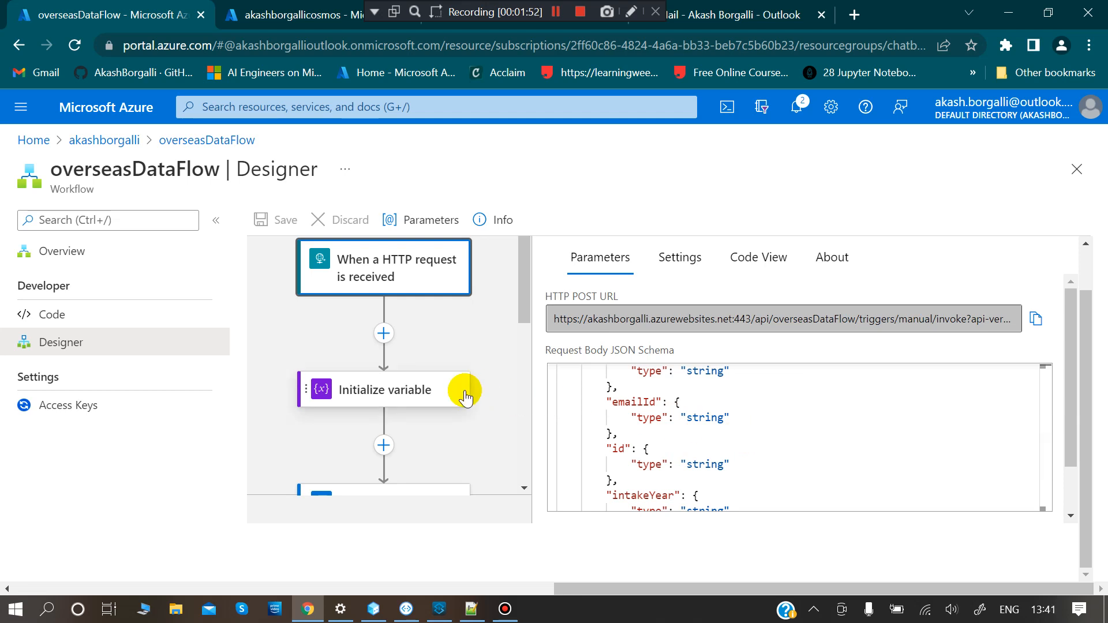
scroll(465, 393, "down", 1)
- Review the Email Body variable's HTML template, then show the Send an email (V2) step with subject Hurray
left_click(409, 332)
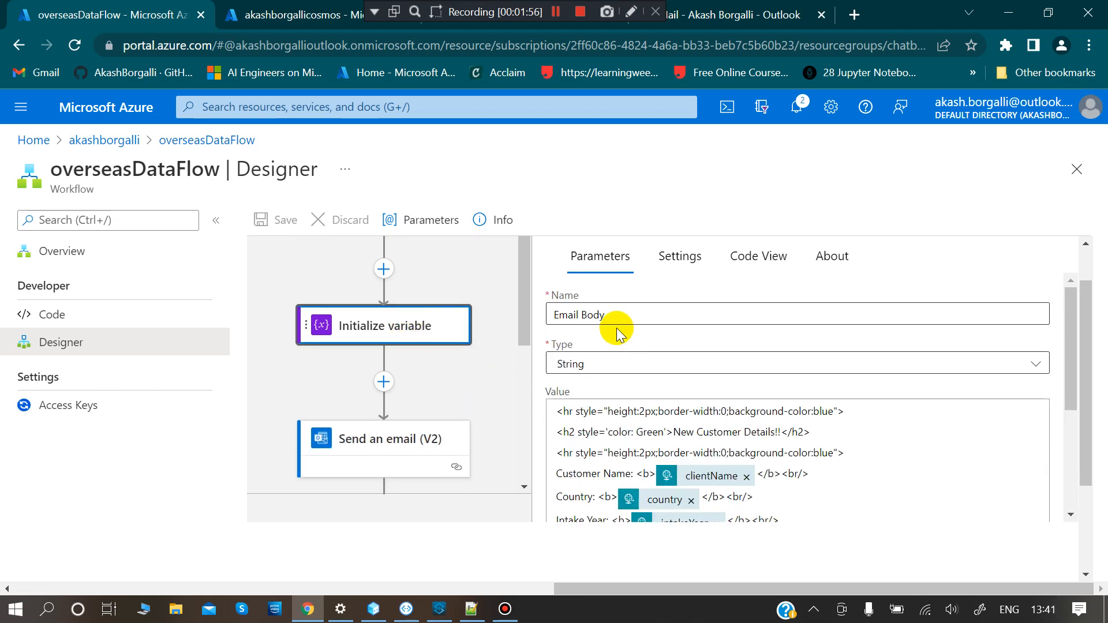
scroll(658, 444, "down", 2)
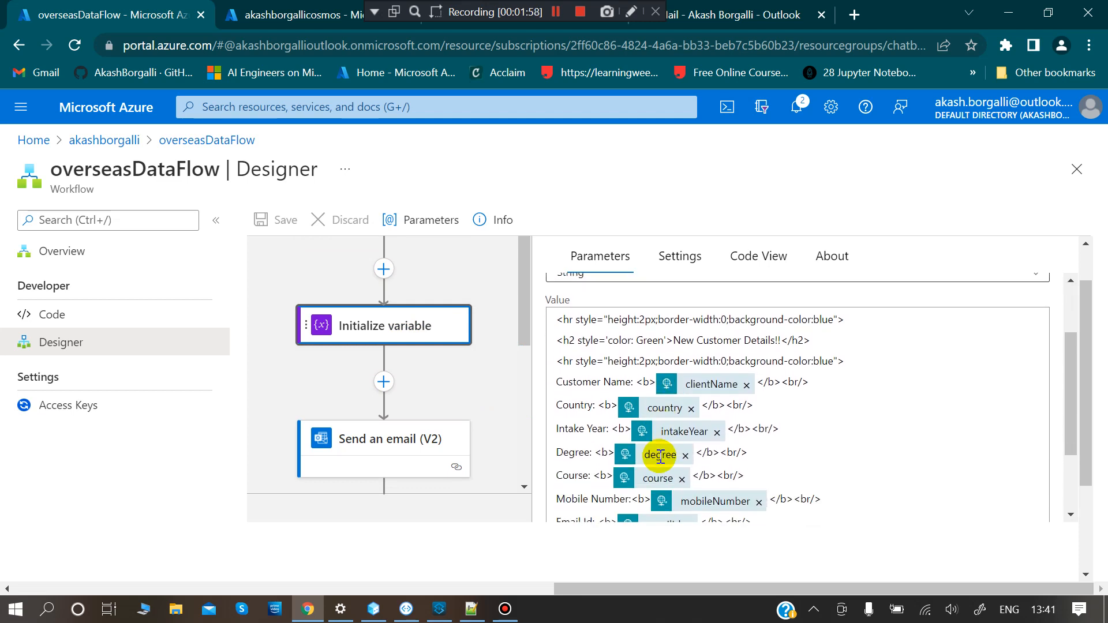
scroll(673, 442, "down", 3)
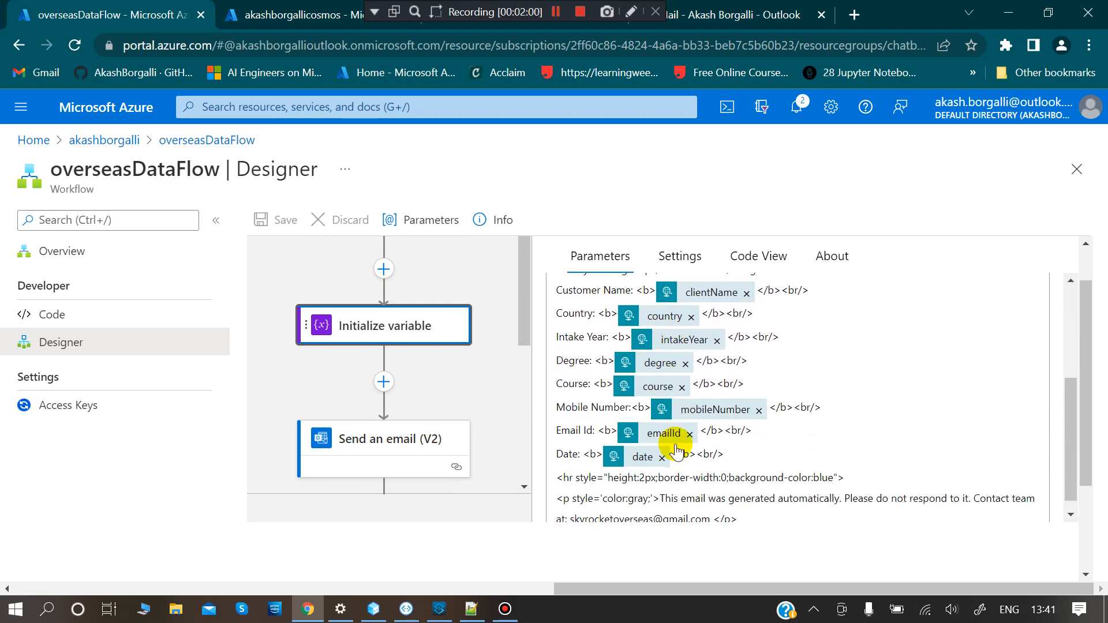
scroll(679, 450, "up", 2)
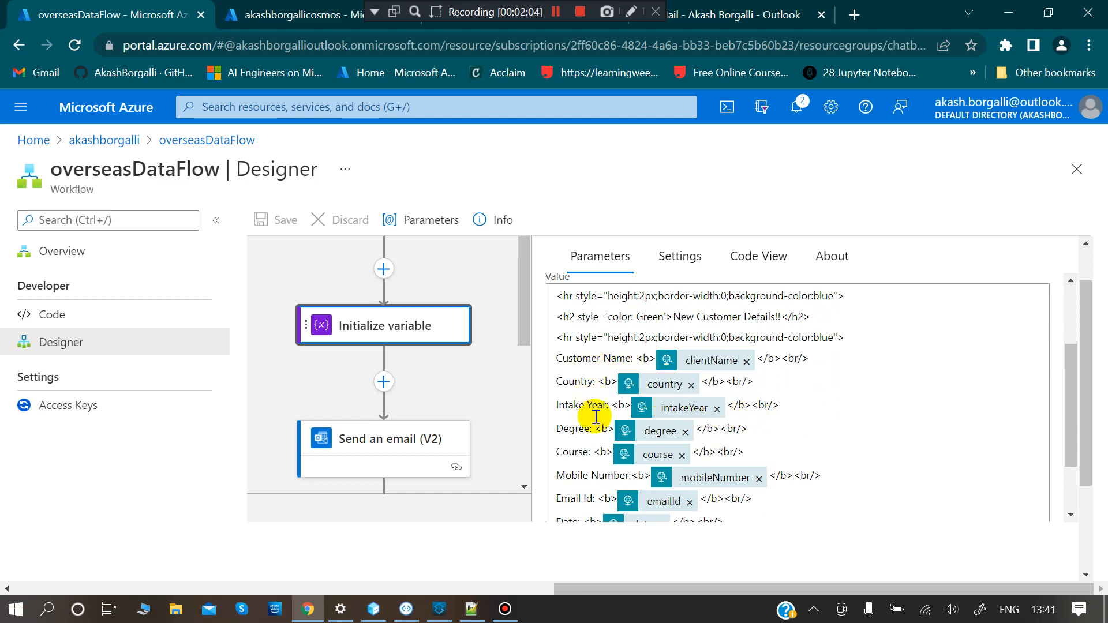
scroll(596, 417, "down", 1)
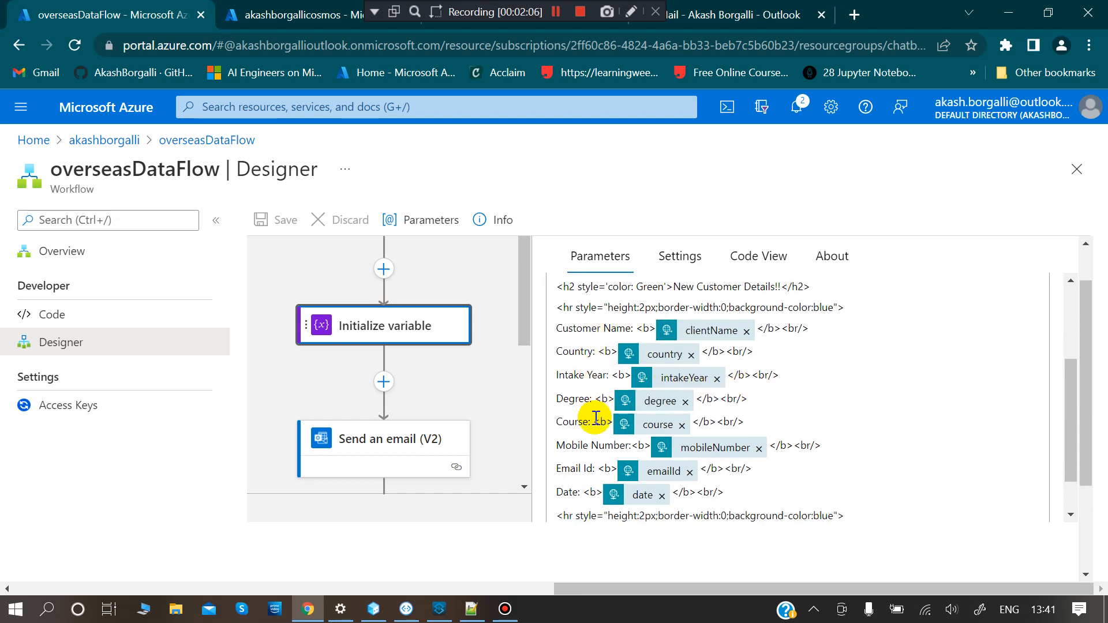
scroll(595, 417, "down", 2)
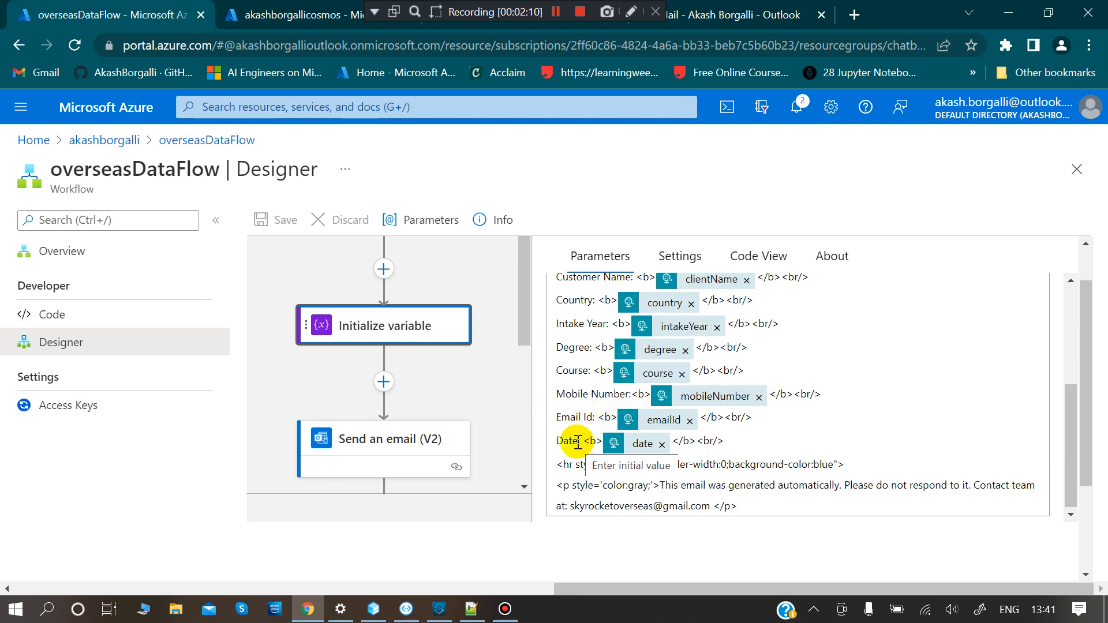
scroll(459, 401, "down", 1)
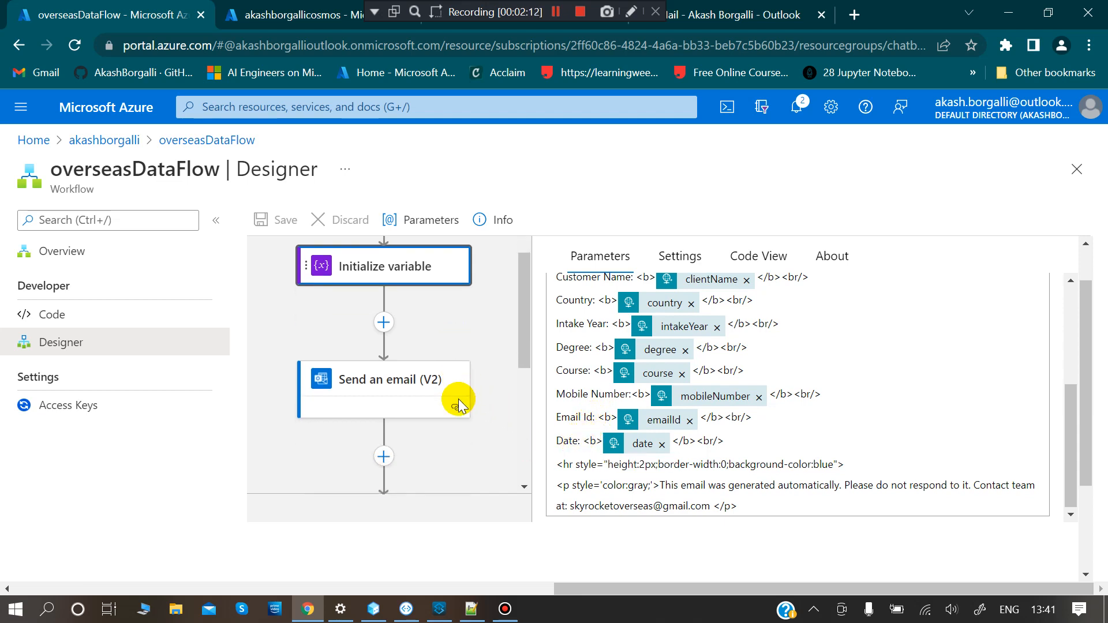
left_click(376, 389)
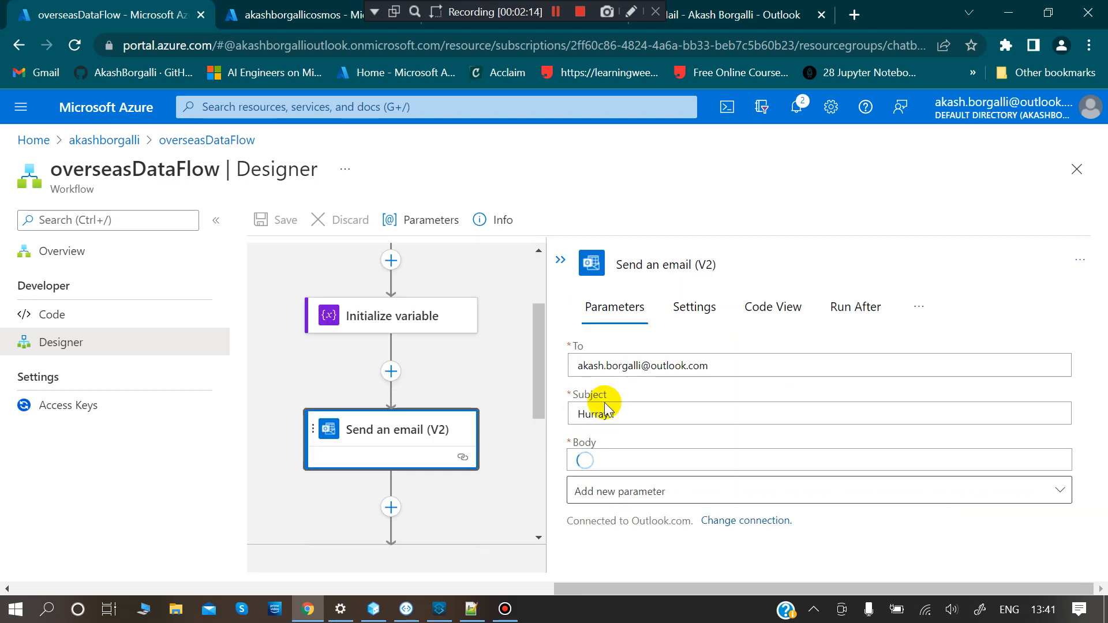
- Scroll down the canvas and show the Create or update item step's details
scroll(638, 419, "down", 1)
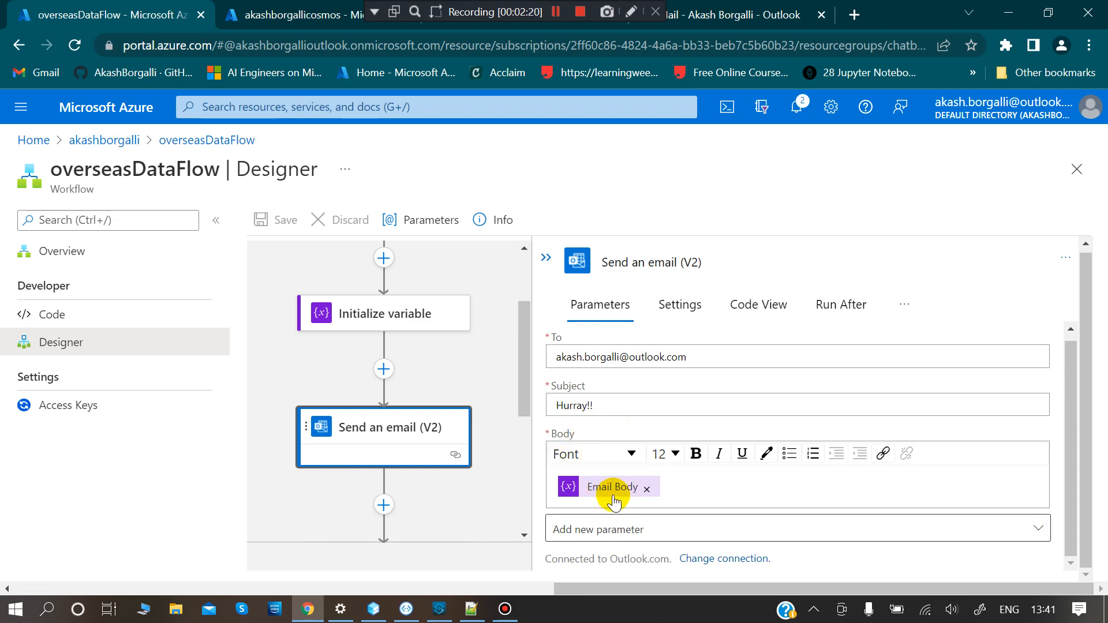
scroll(486, 445, "down", 2)
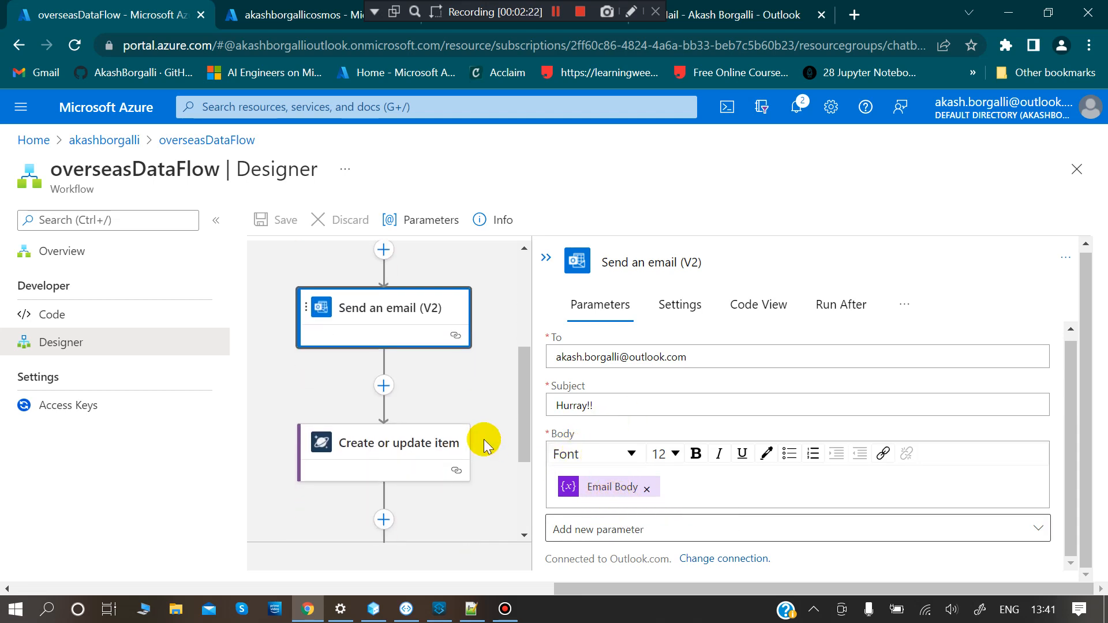
scroll(486, 445, "down", 1)
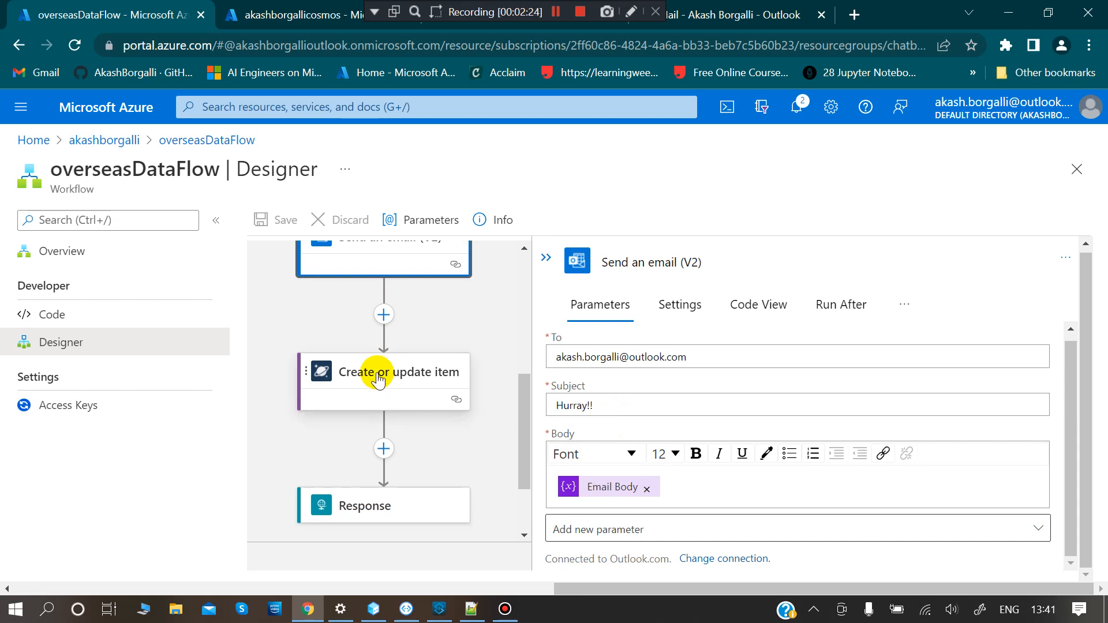
left_click(378, 381)
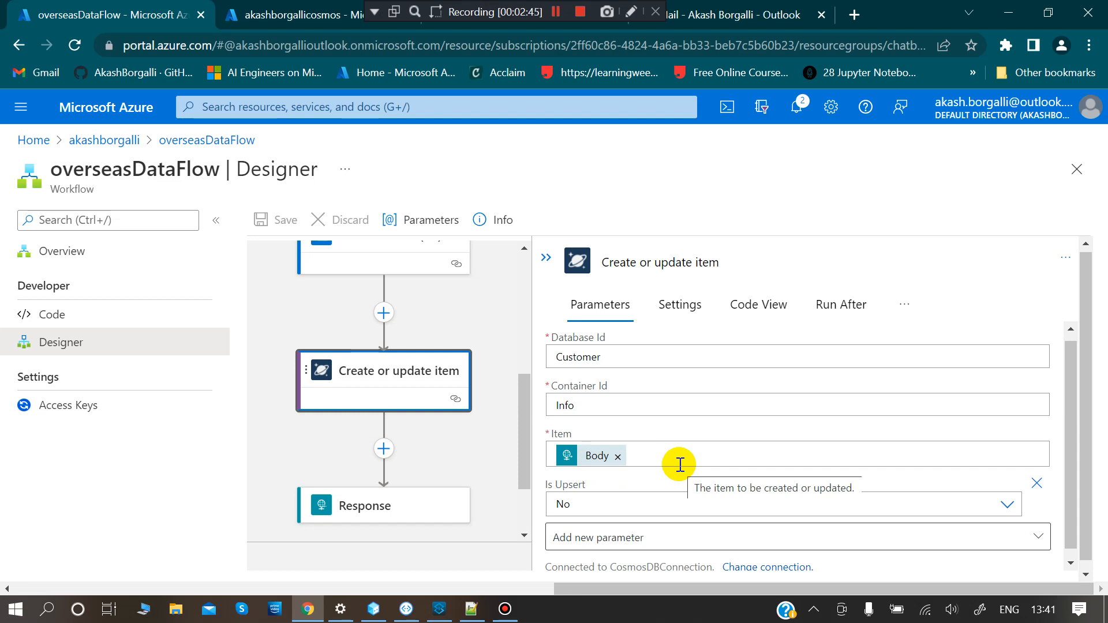
- Show the Response step's settings: status code 201 and body 'Message sent successfully'
scroll(679, 463, "down", 1)
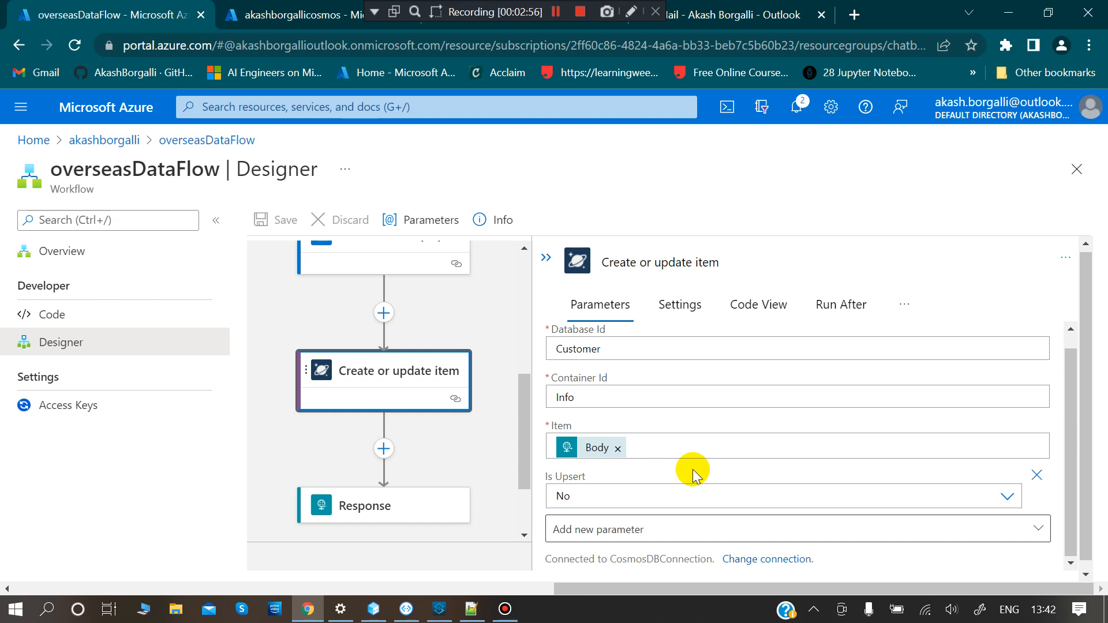
scroll(695, 475, "down", 1)
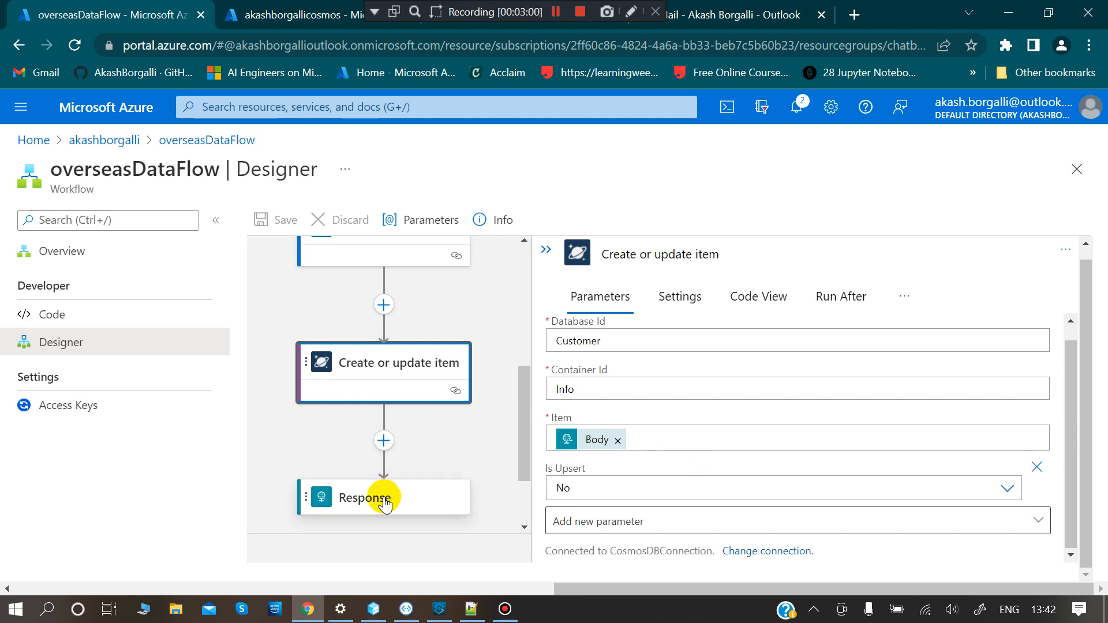
left_click(384, 501)
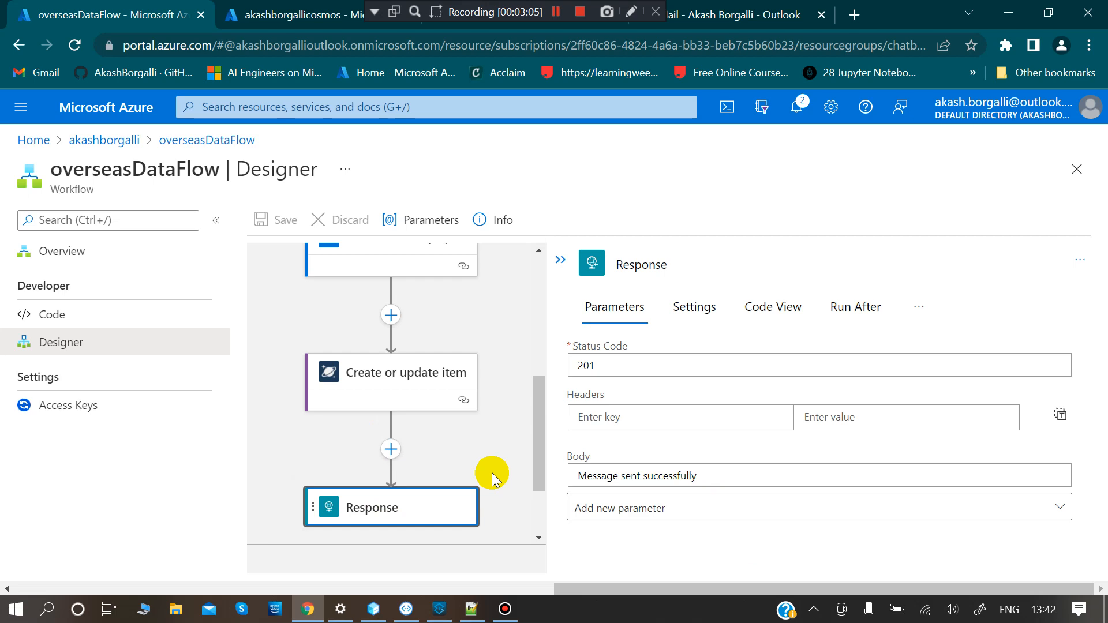
- In the Emulator, answer 'yes' twice to restart the bot conversation
mouse_move(407, 609)
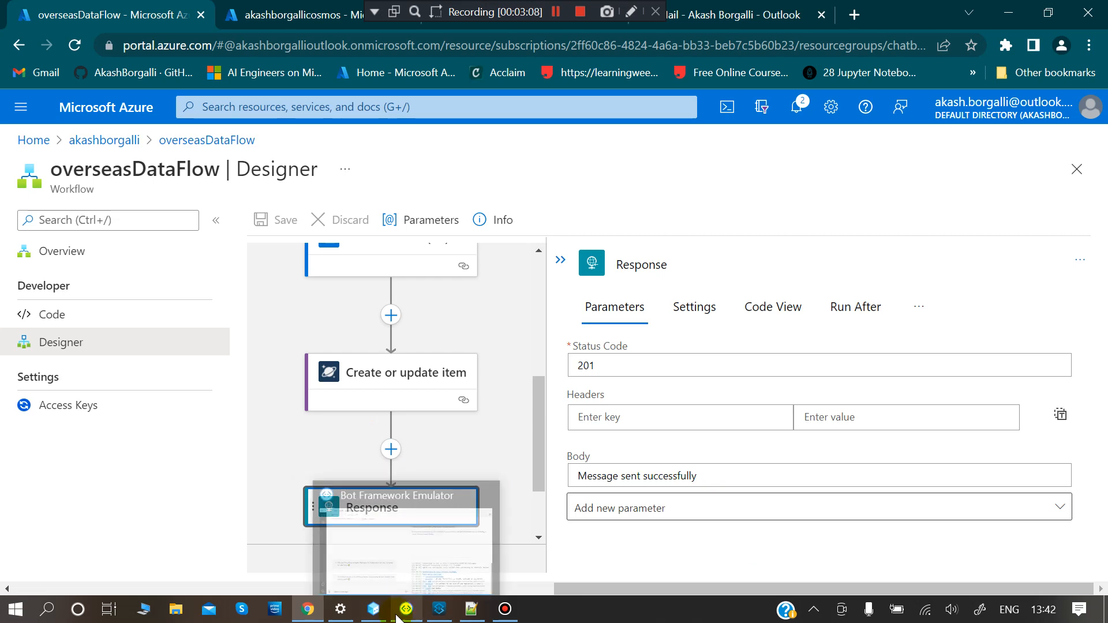
left_click(373, 531)
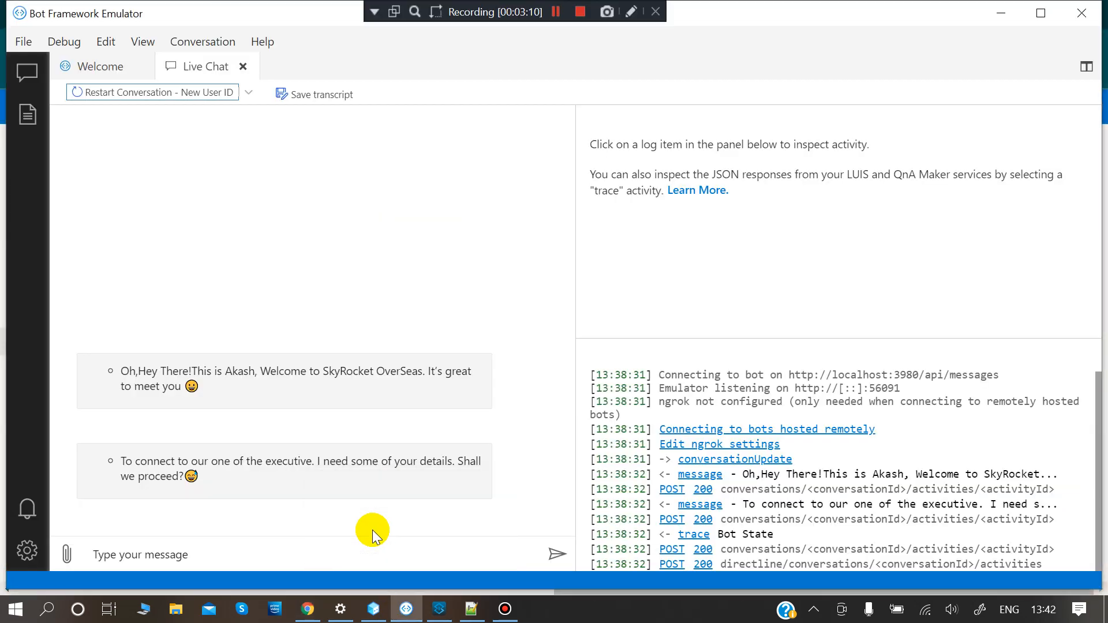
left_click(257, 559)
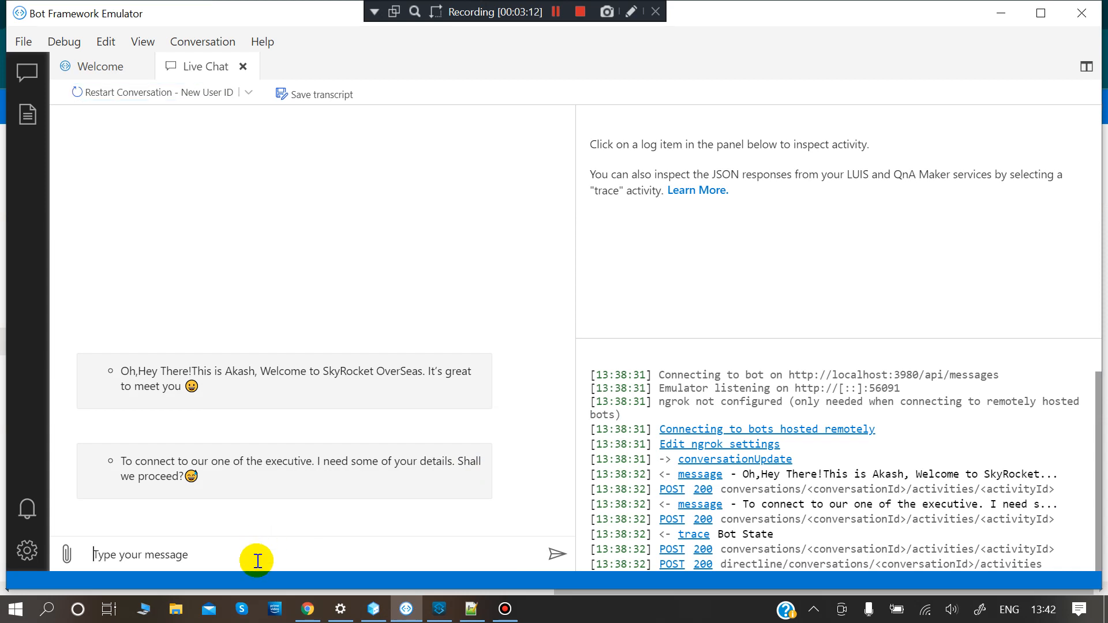
type("yes")
key("Return")
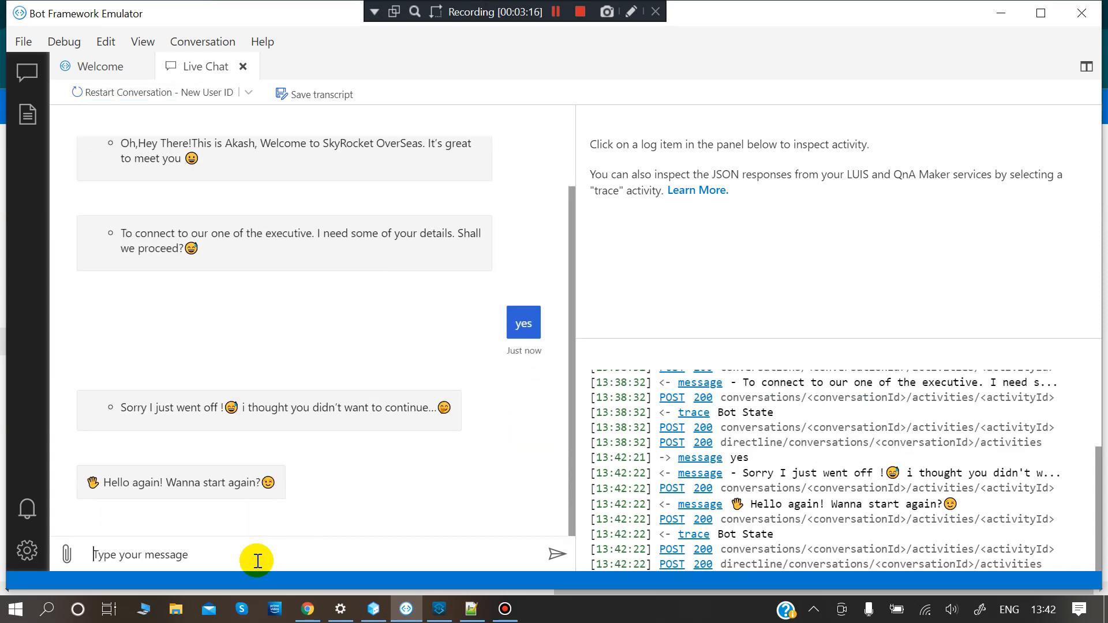
type("yes")
key("Return")
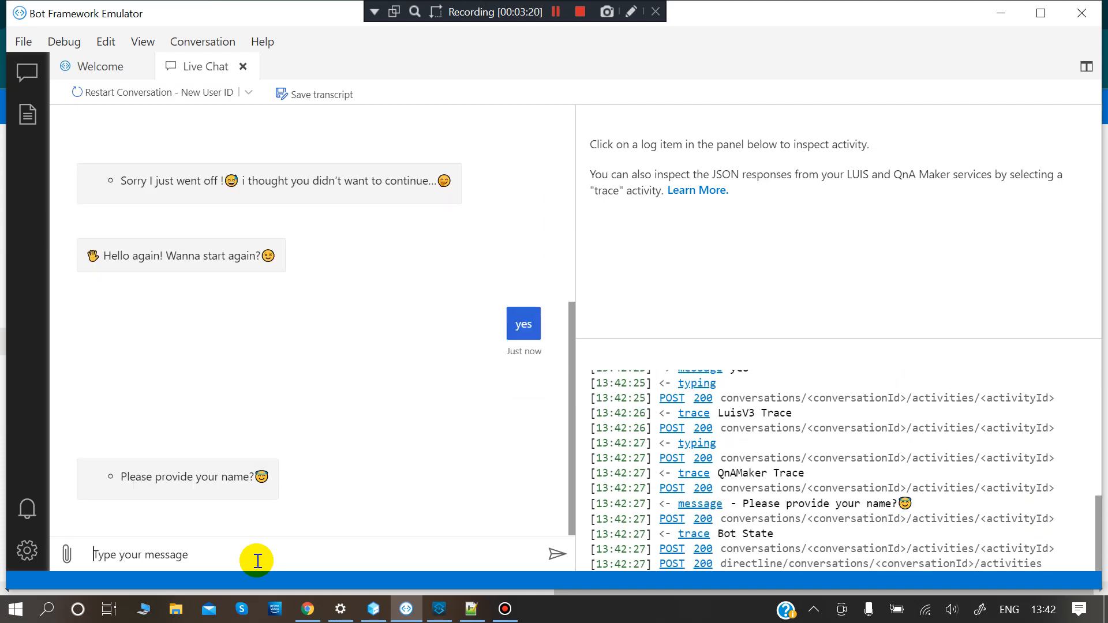
- Send the user's full name, then Australia as the target country
type("My name is Mor")
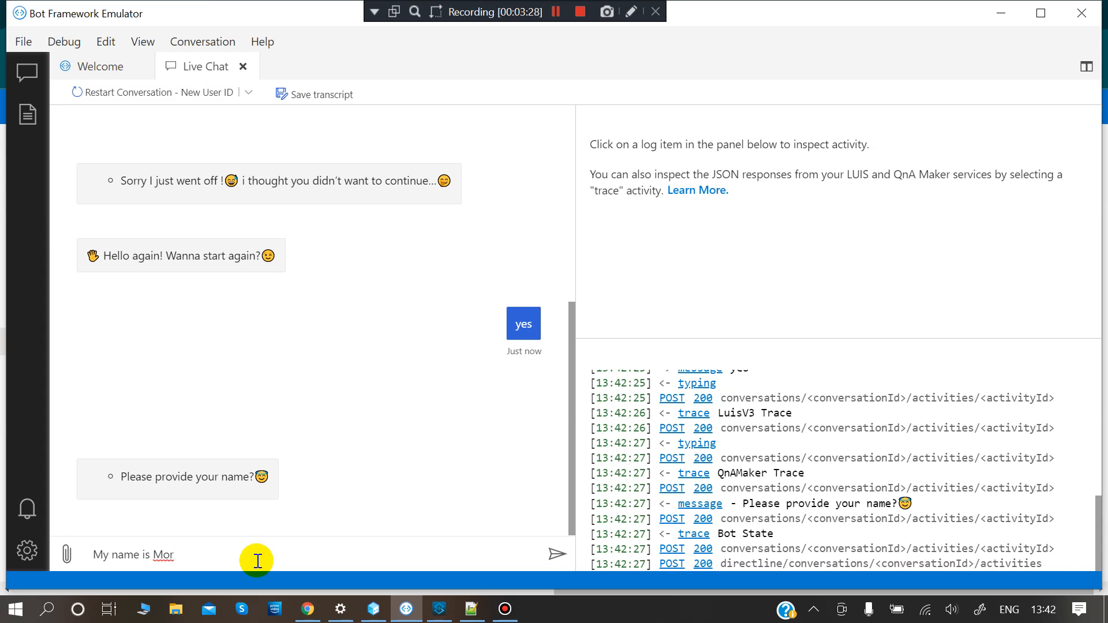
key("BackSpace")
key("BackSpace")
key("Return")
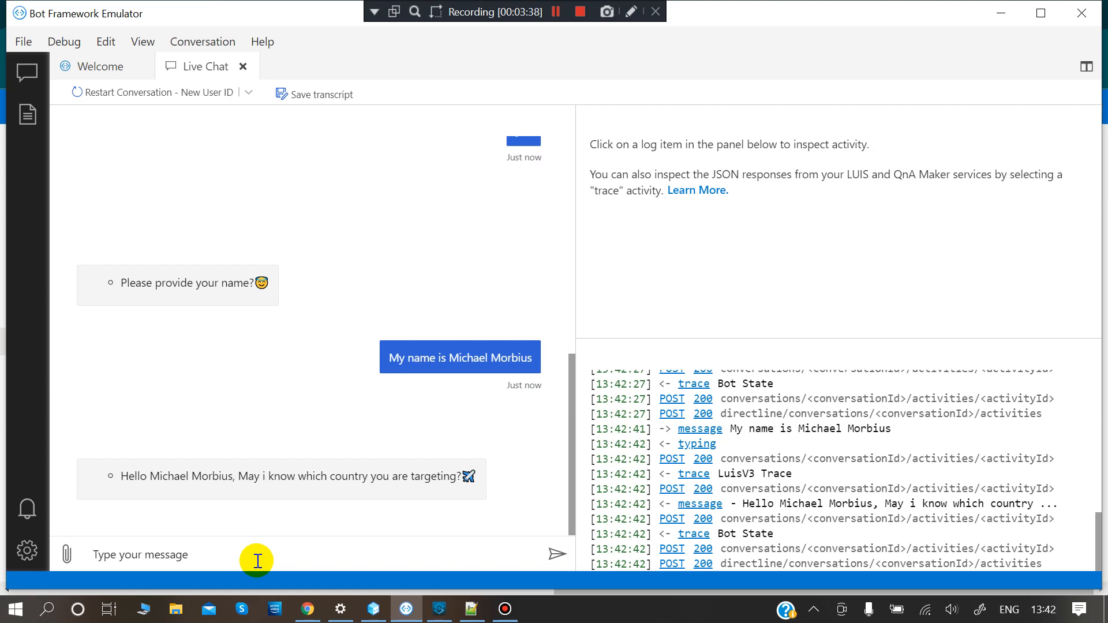
type("Australia")
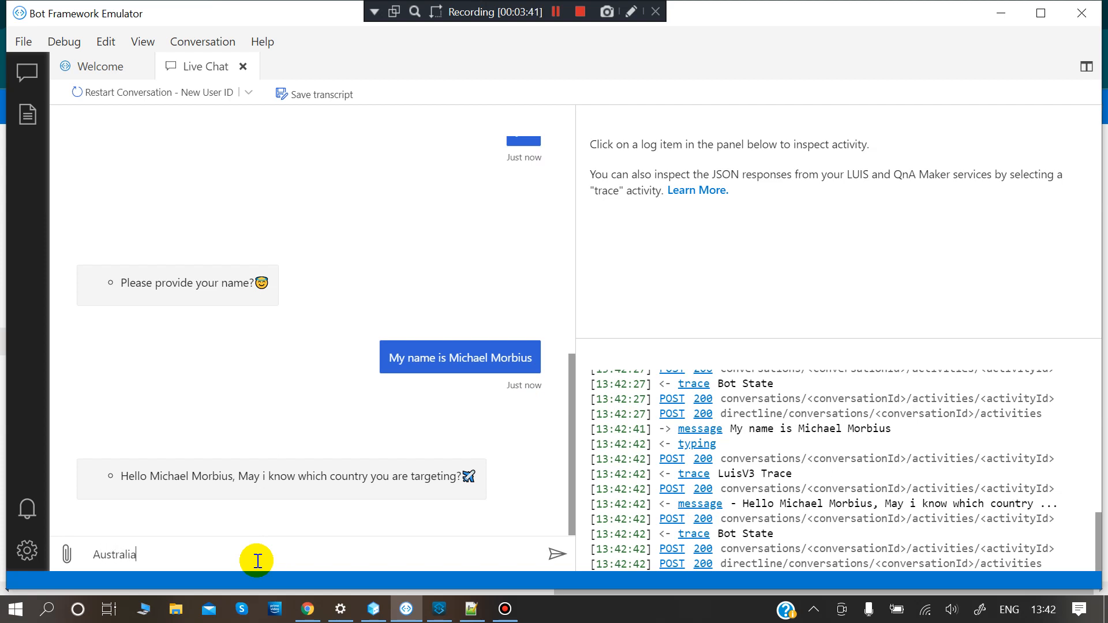
key("Return")
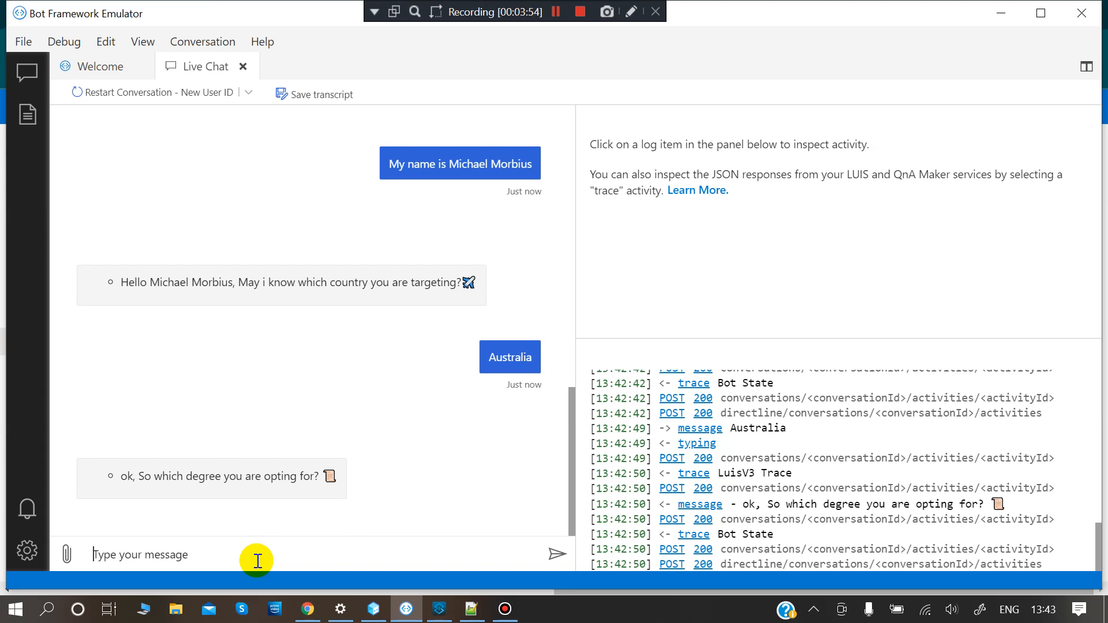
- Answer Masters as the degree, 2025 as the intake year, and a DataScience course
type("Masters")
key("Return")
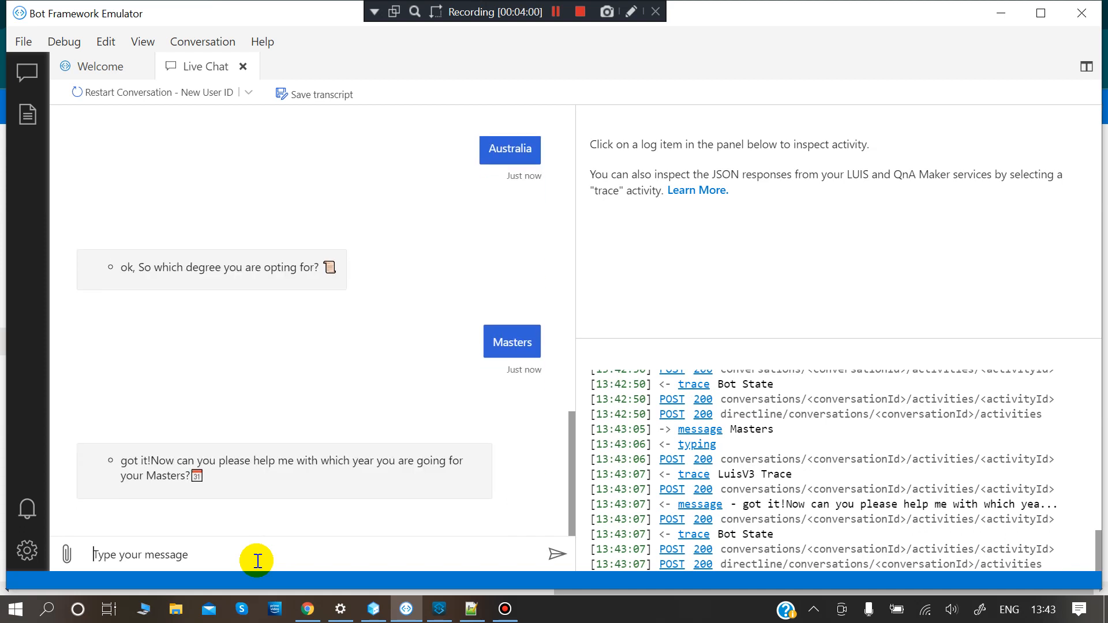
type("2025")
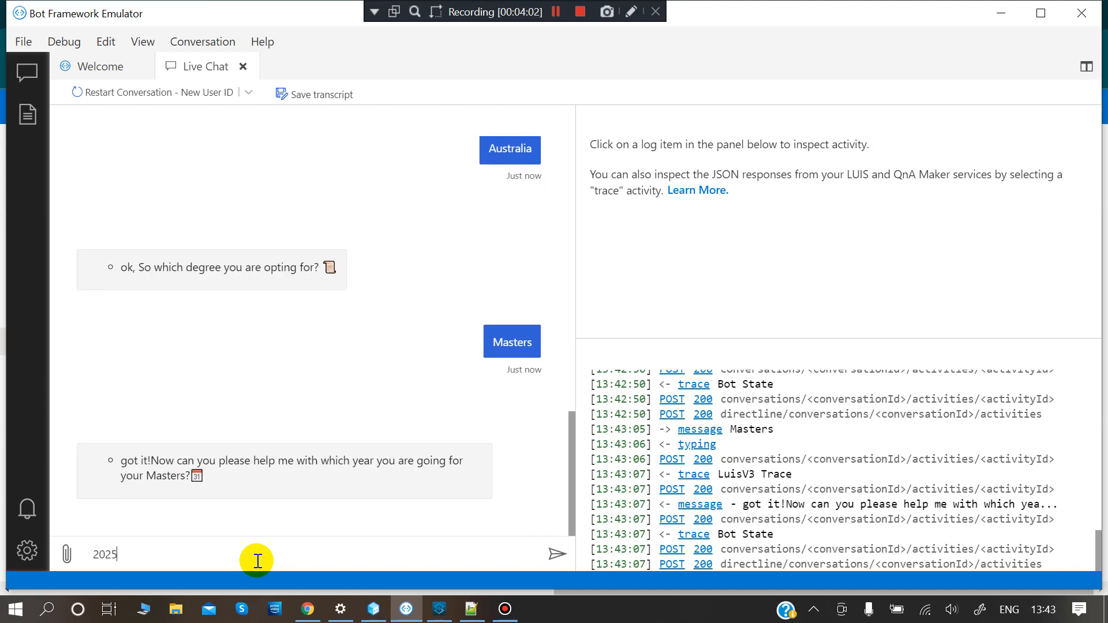
key("Return")
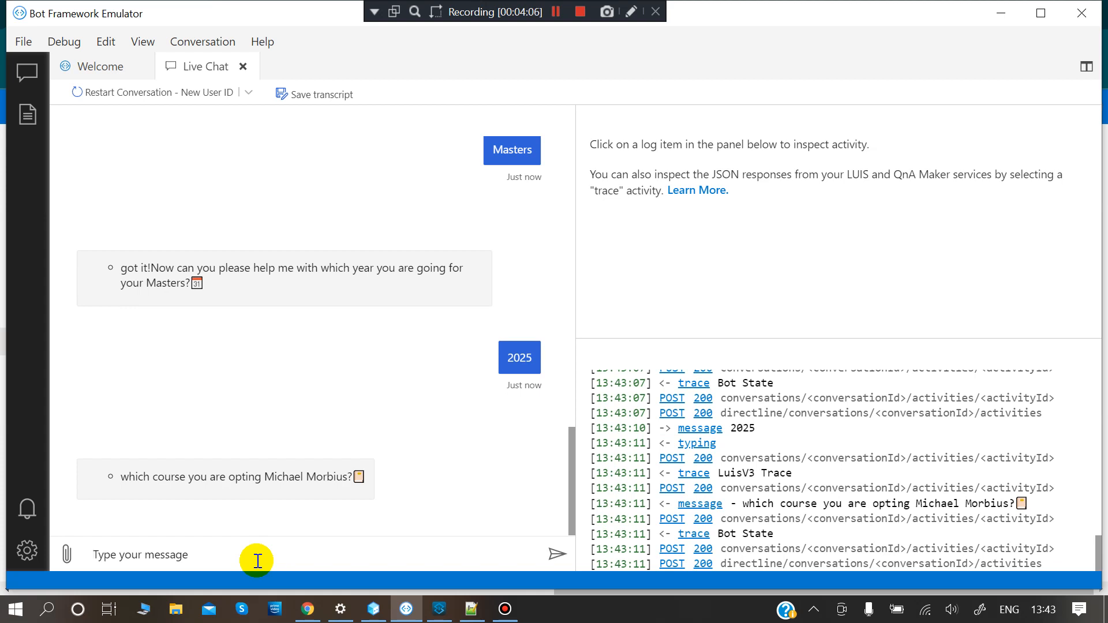
type("I am looking")
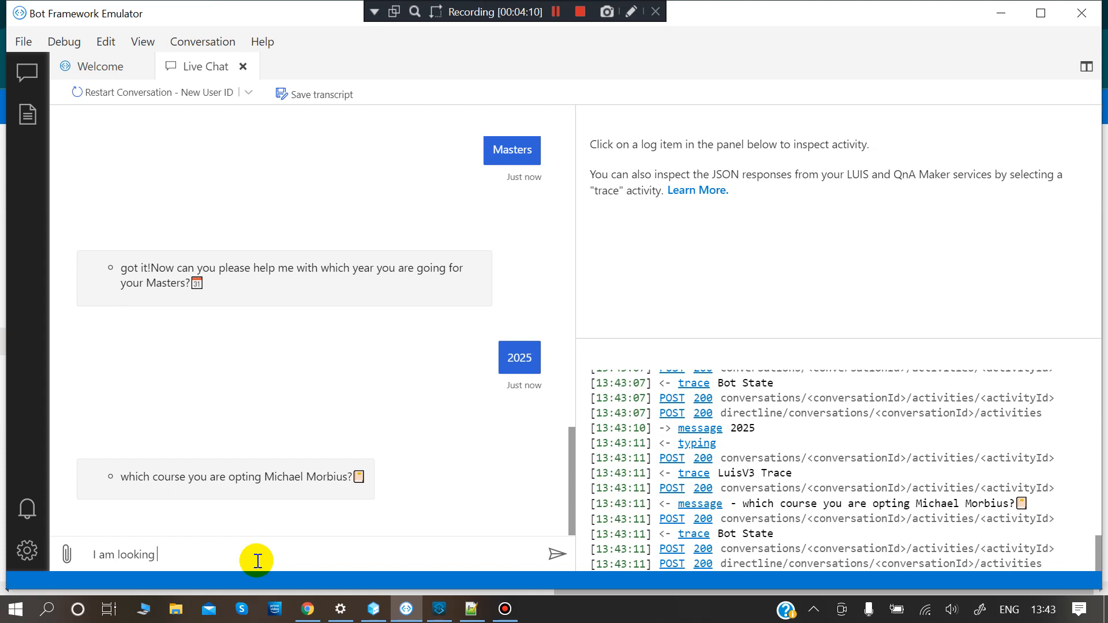
type(" for DataScience cou")
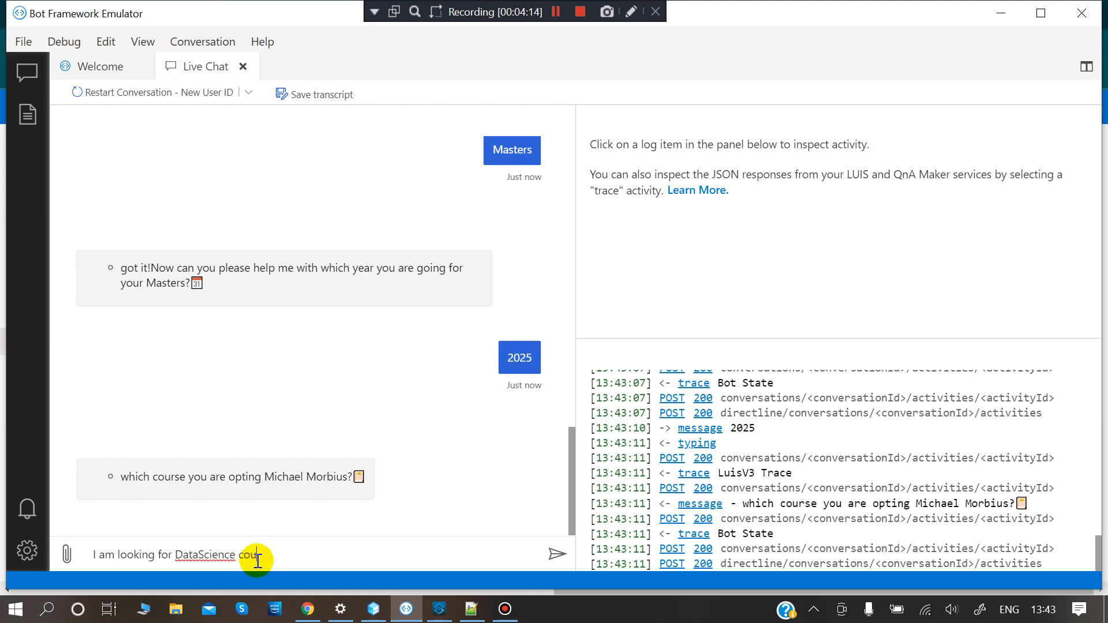
type("rse")
key("Return")
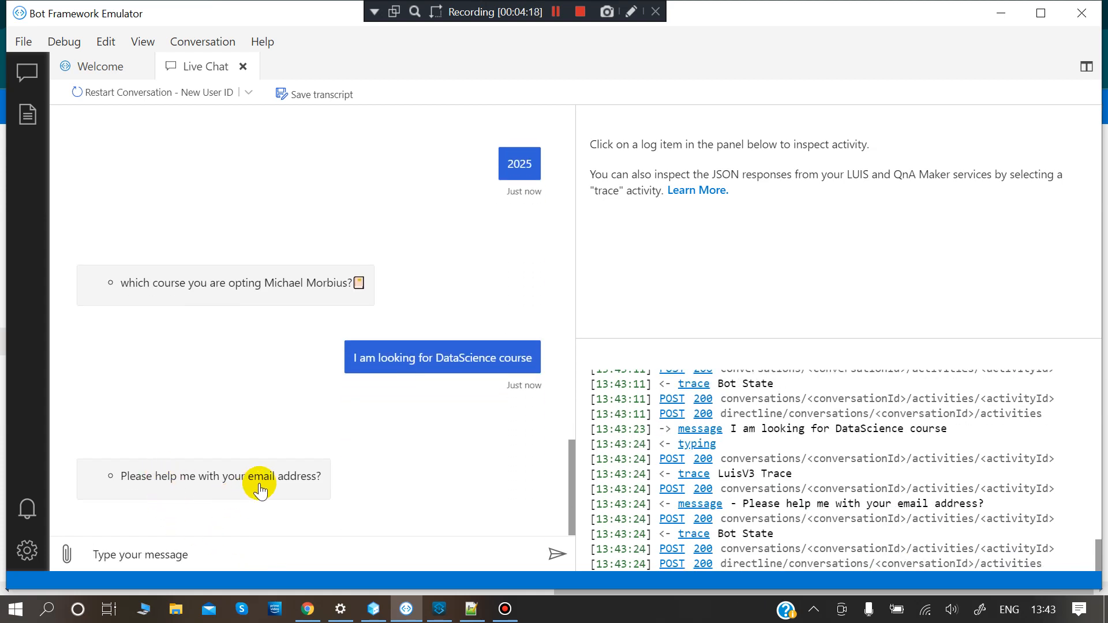
- Send the e-mail address, confirm it with Yes, and send the mobile number
type("my email")
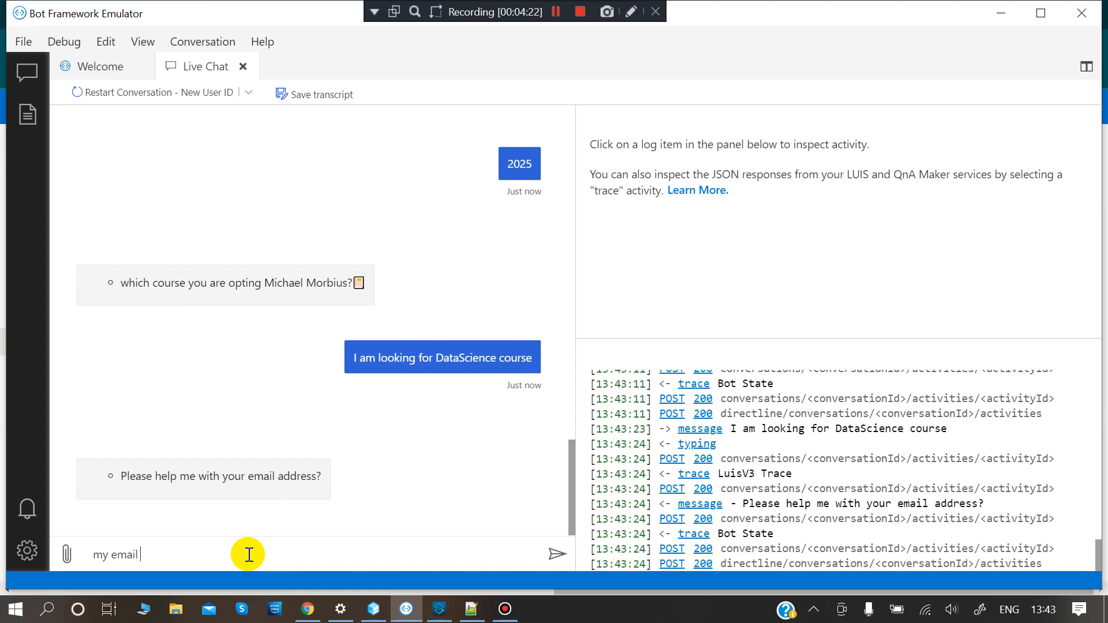
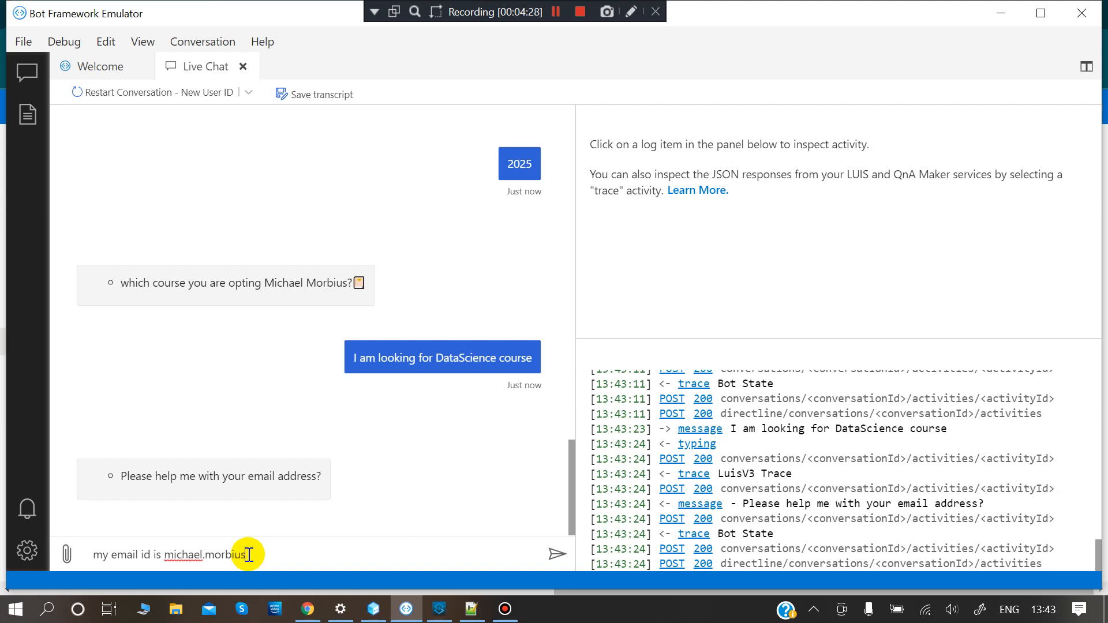
key("Return")
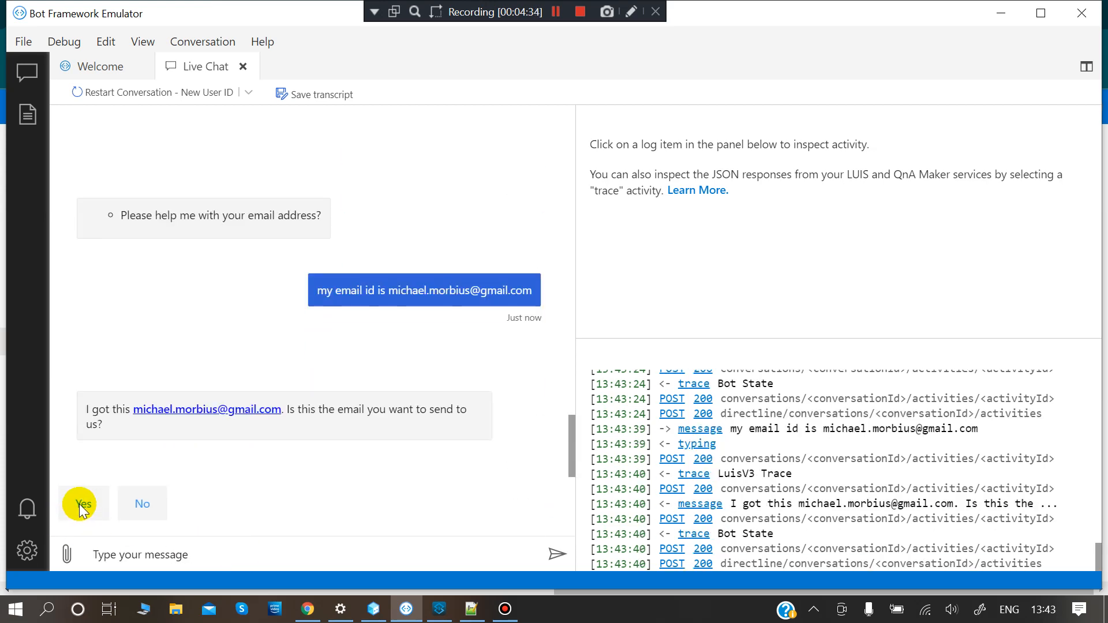
left_click(81, 505)
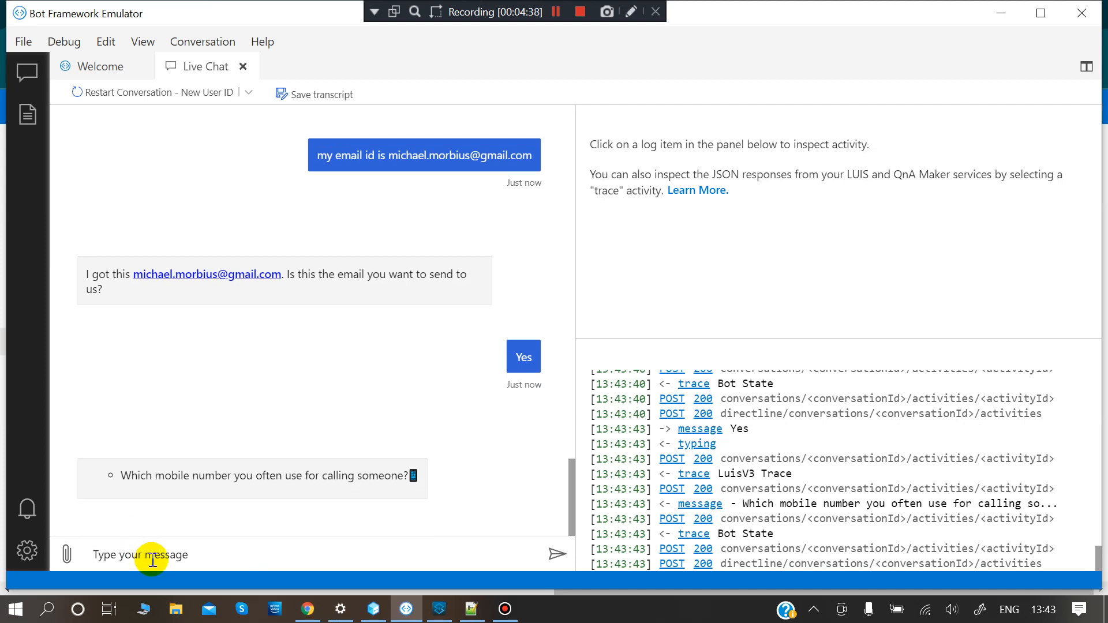
key("Return")
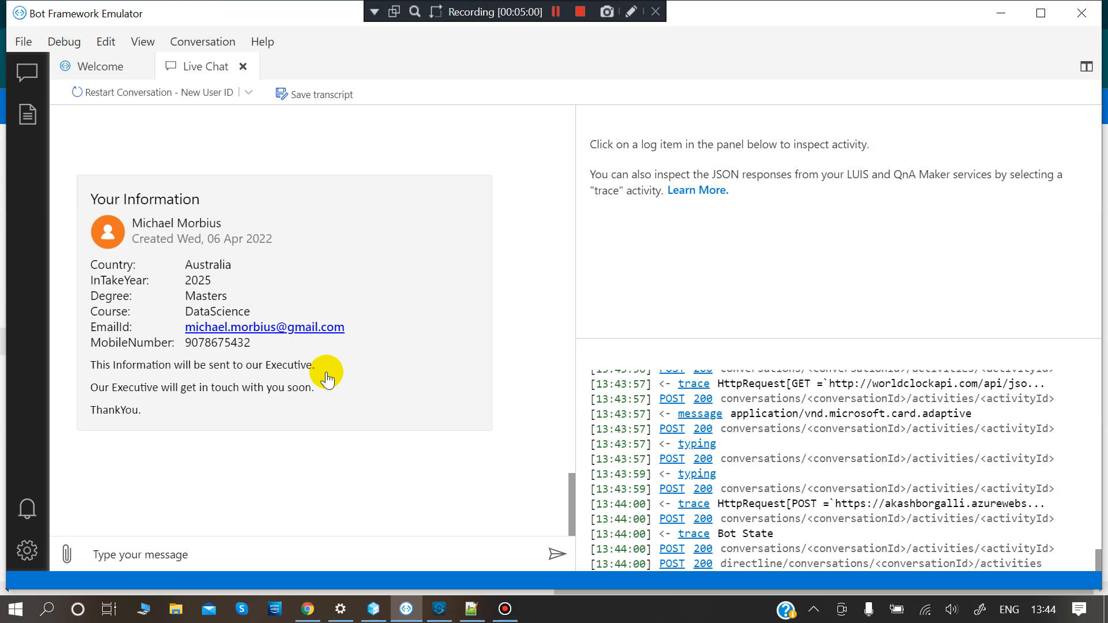
key("alt+Tab")
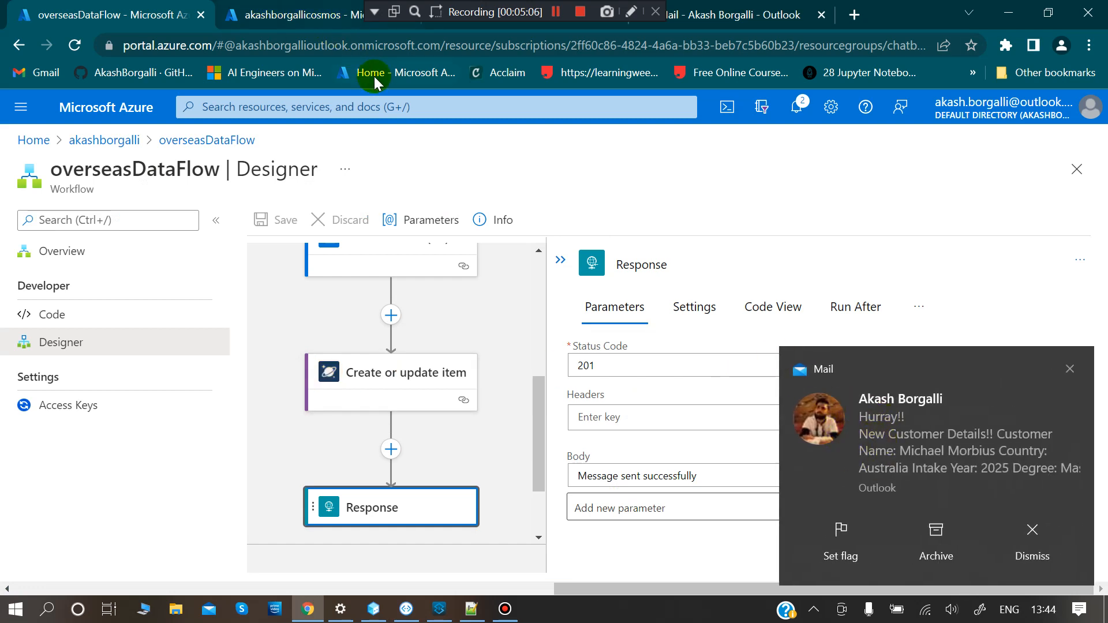
- Open the 1:44 PM Hurray!! email in Outlook and read its New Customer Details
left_click(1048, 13)
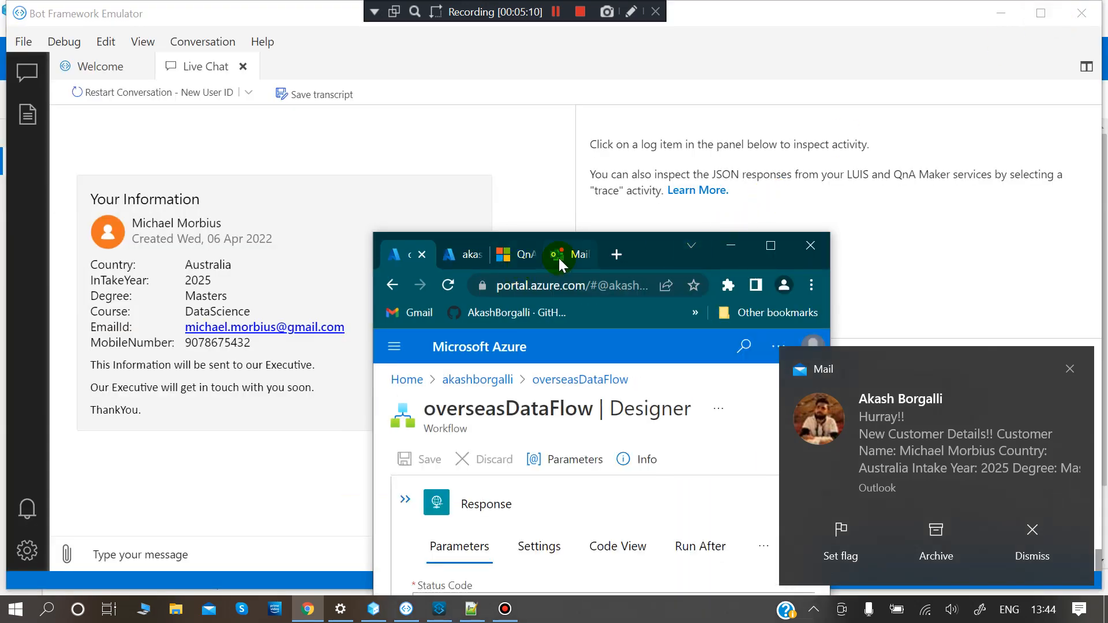
left_click(558, 256)
left_click(769, 245)
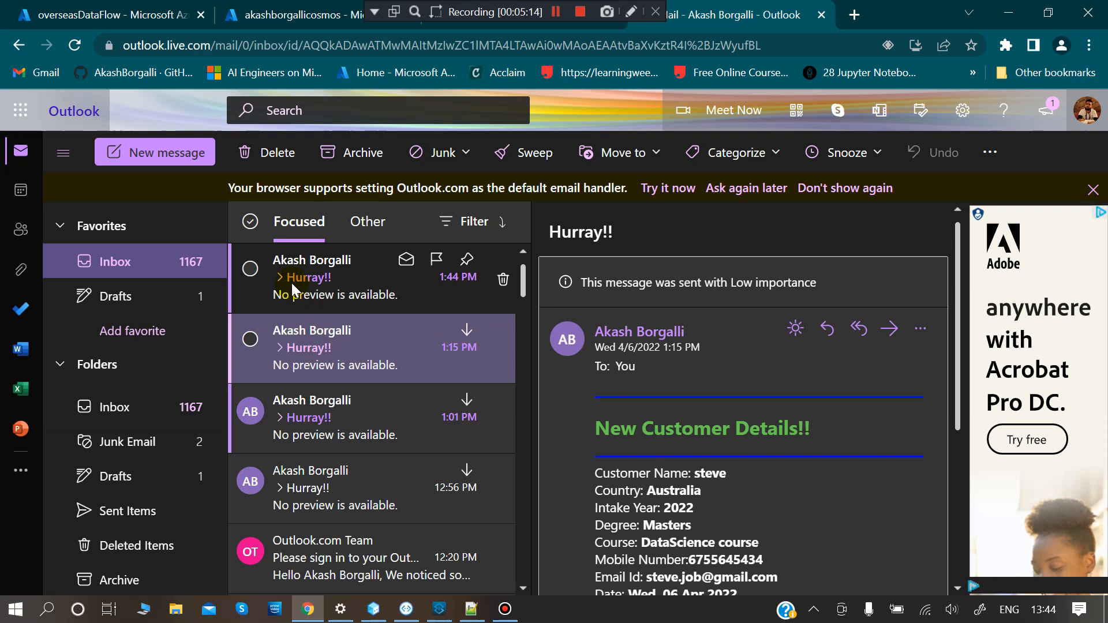
left_click(294, 289)
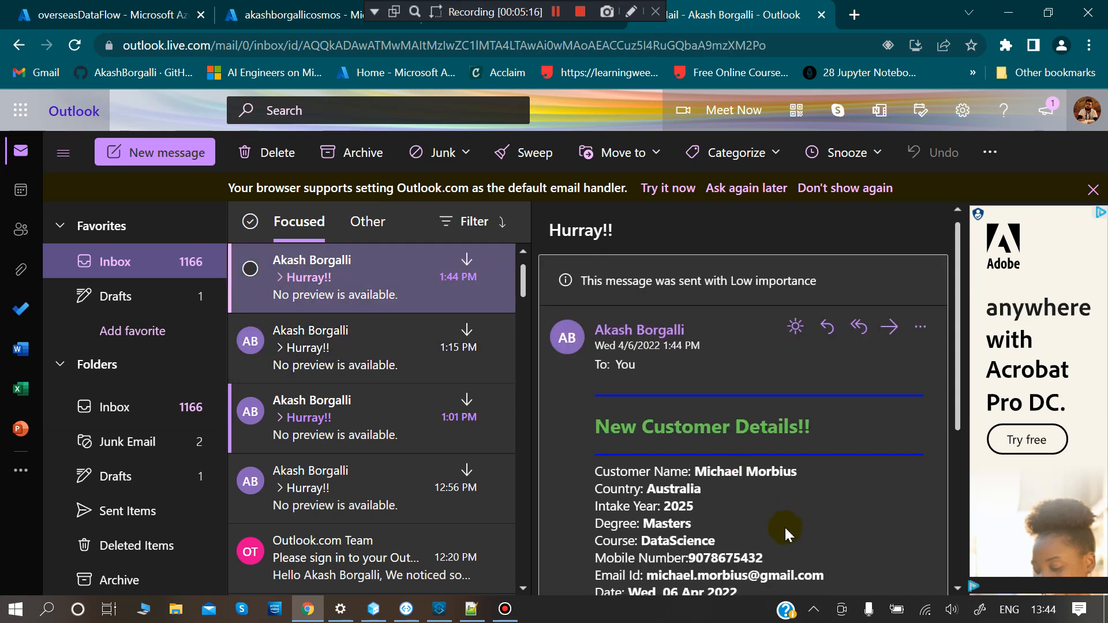
scroll(784, 526, "down", 1)
scroll(774, 446, "down", 2)
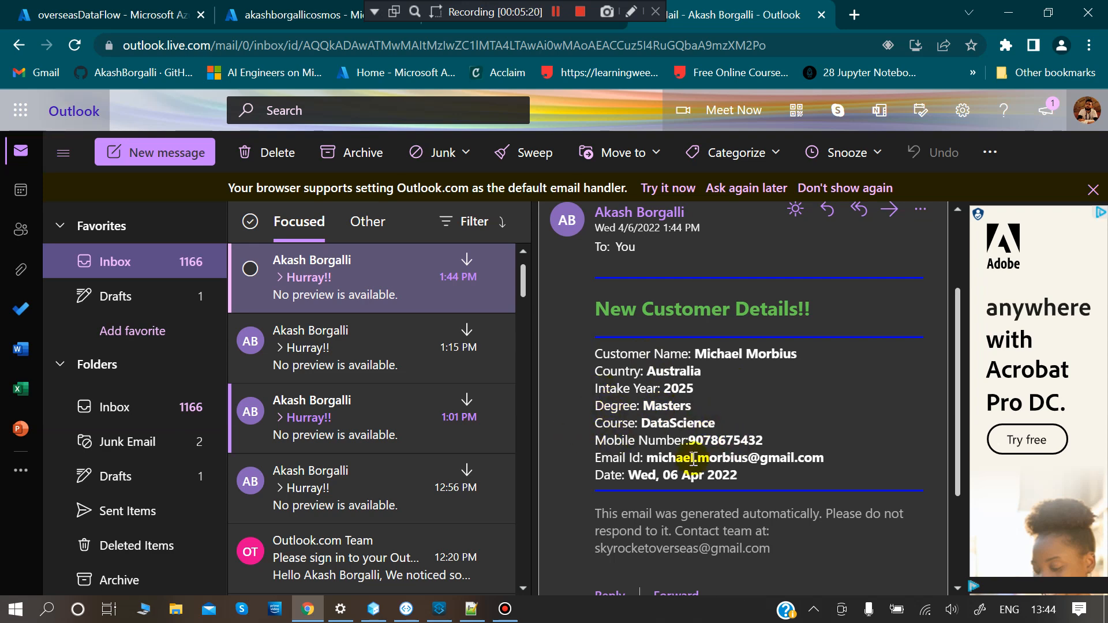
scroll(691, 501, "down", 1)
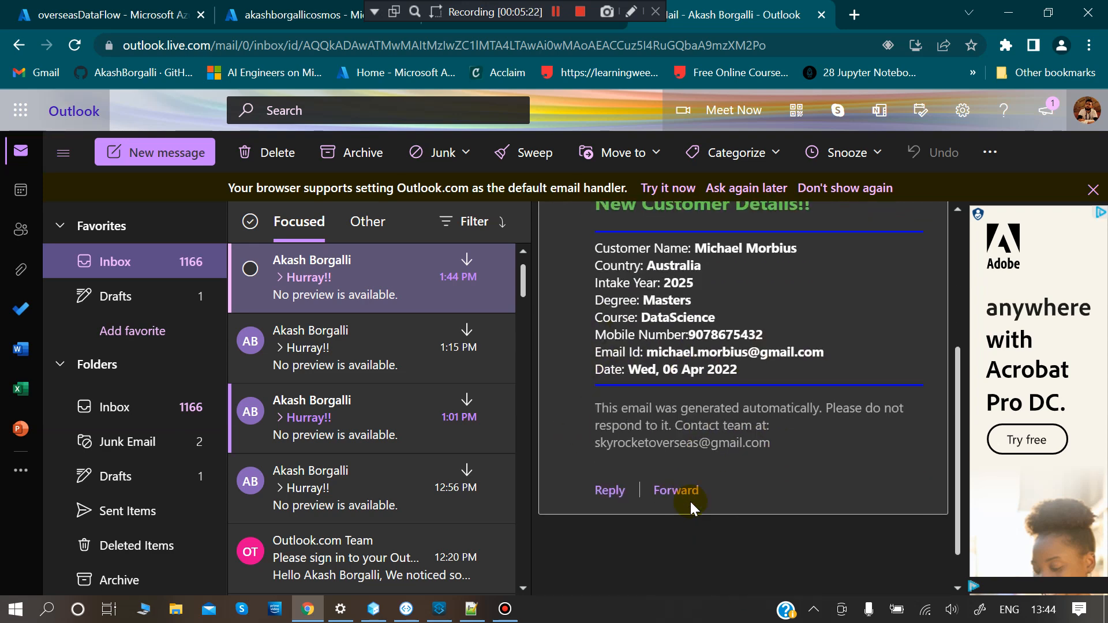
scroll(693, 507, "up", 4)
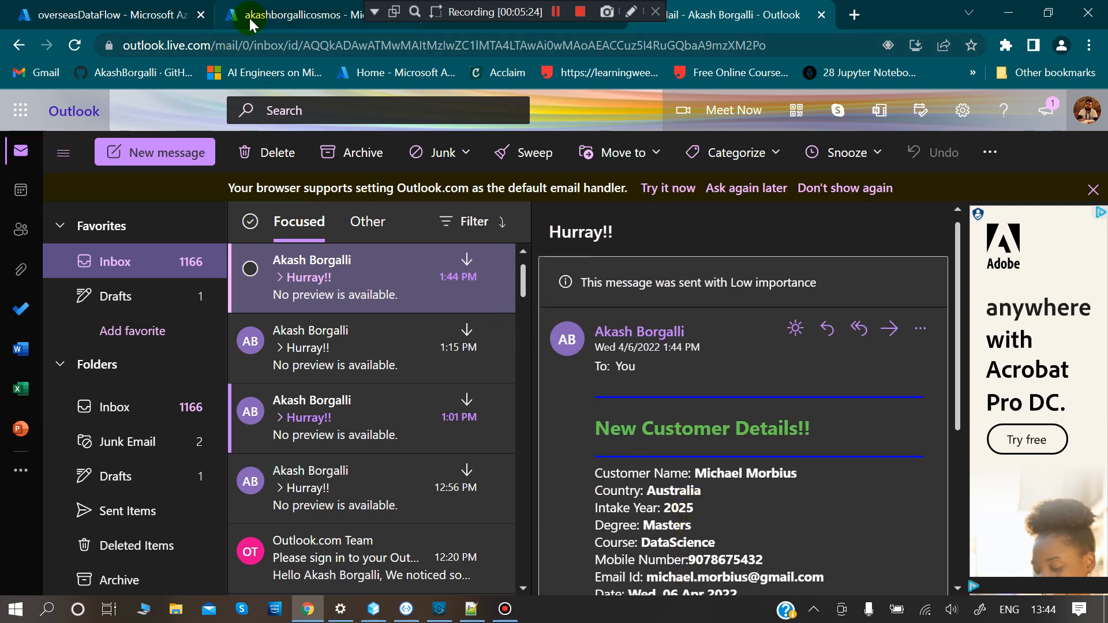
- Refresh the Cosmos DB Info Items list and open the newest Australia customer item
left_click(258, 22)
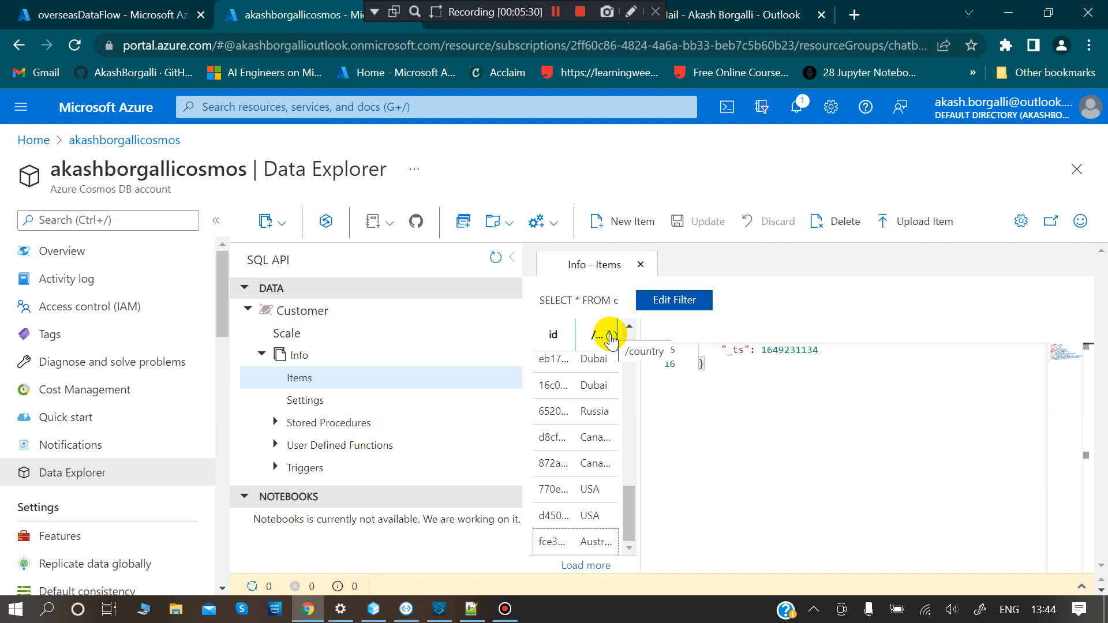
left_click(612, 337)
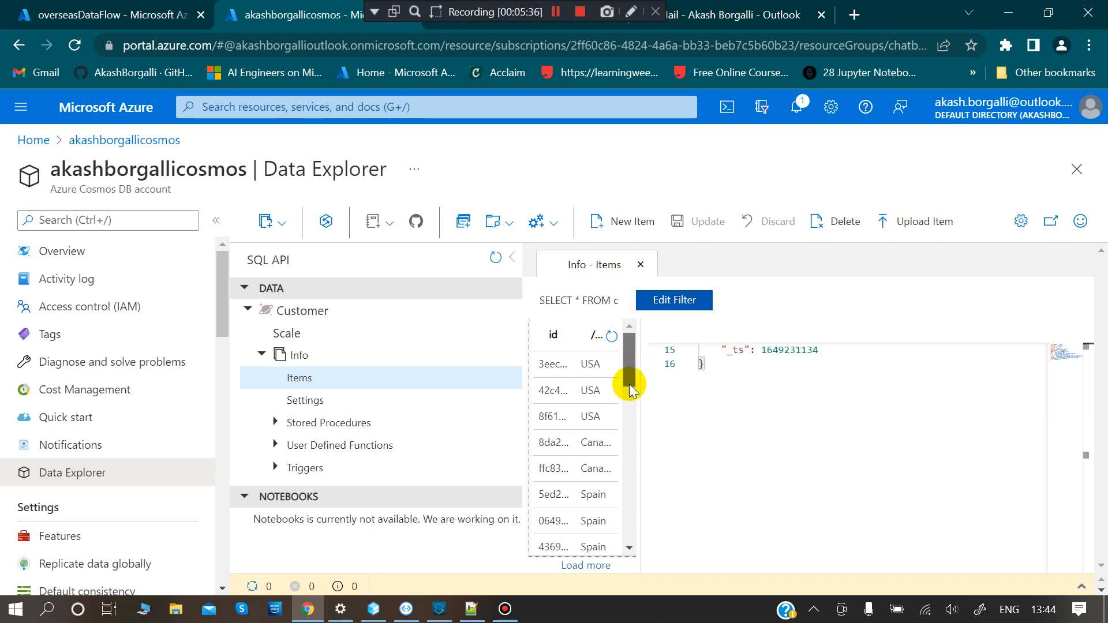
left_click_drag(631, 388, 650, 601)
left_click(558, 536)
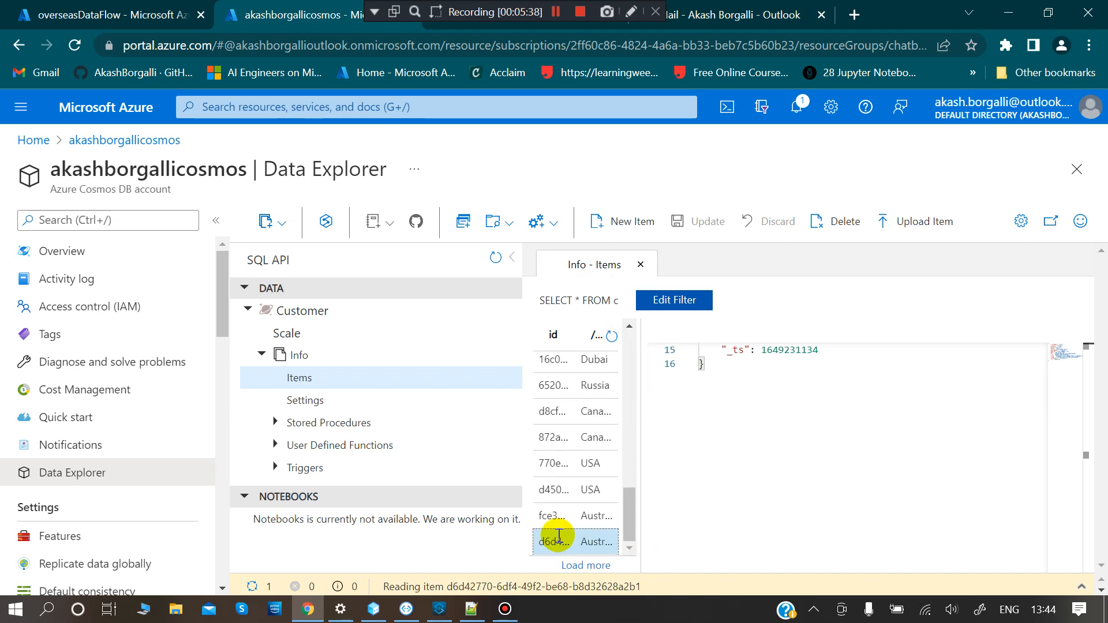
scroll(825, 496, "up", 5)
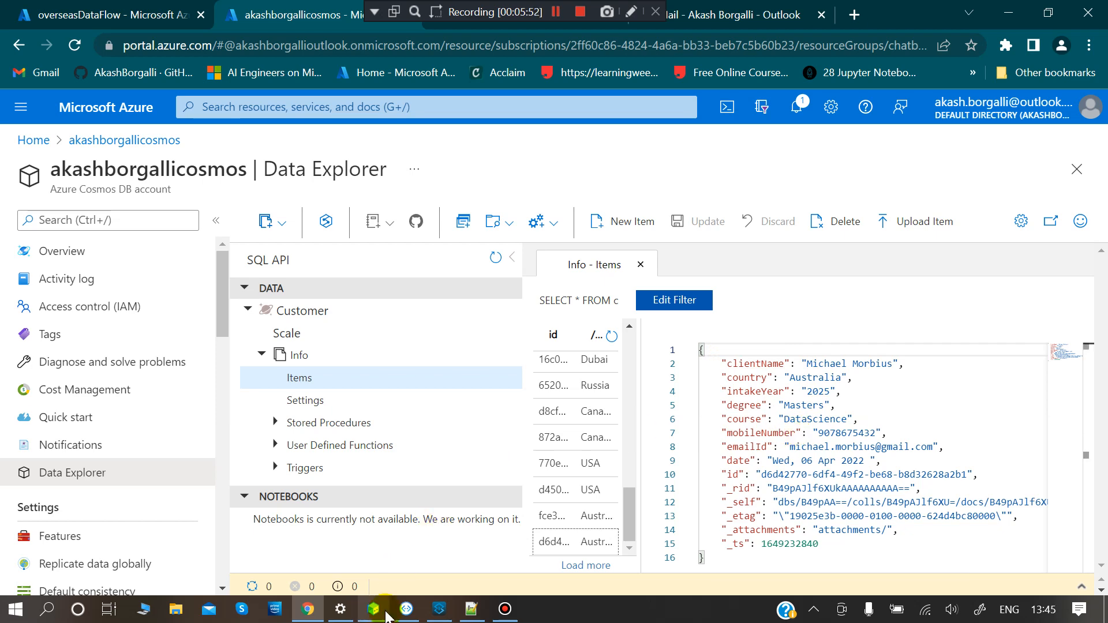
- Close the runtime manager and show the Send an HTTP request step in CollectUserInformation's BeginDialog
mouse_move(373, 609)
left_click(369, 568)
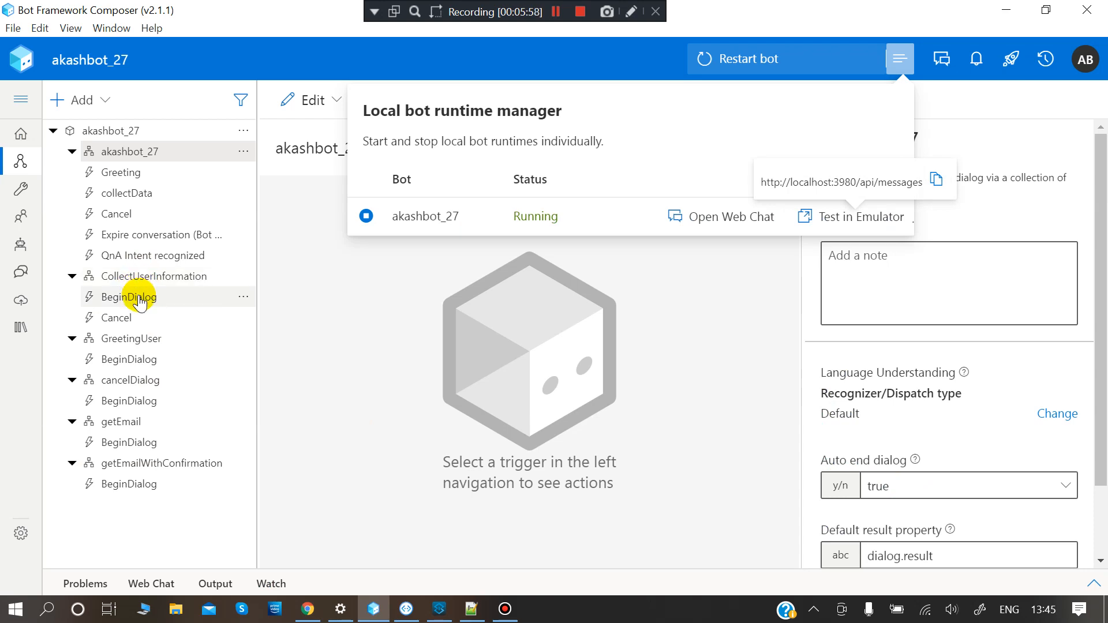
left_click(140, 299)
left_click(139, 299)
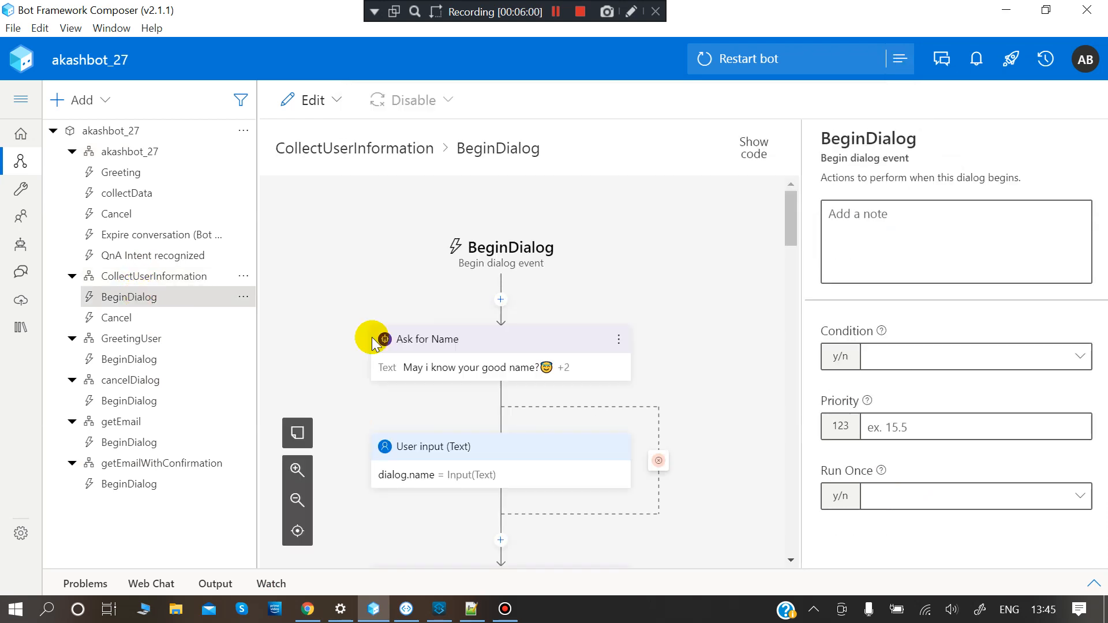
scroll(551, 413, "down", 10)
scroll(549, 412, "down", 15)
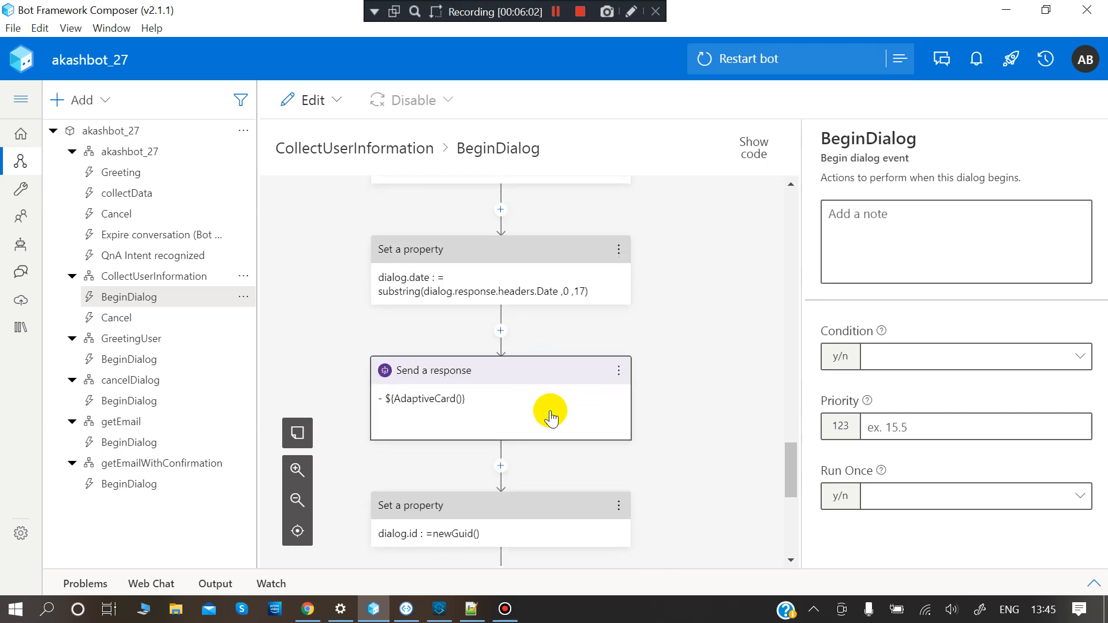
left_click(504, 350)
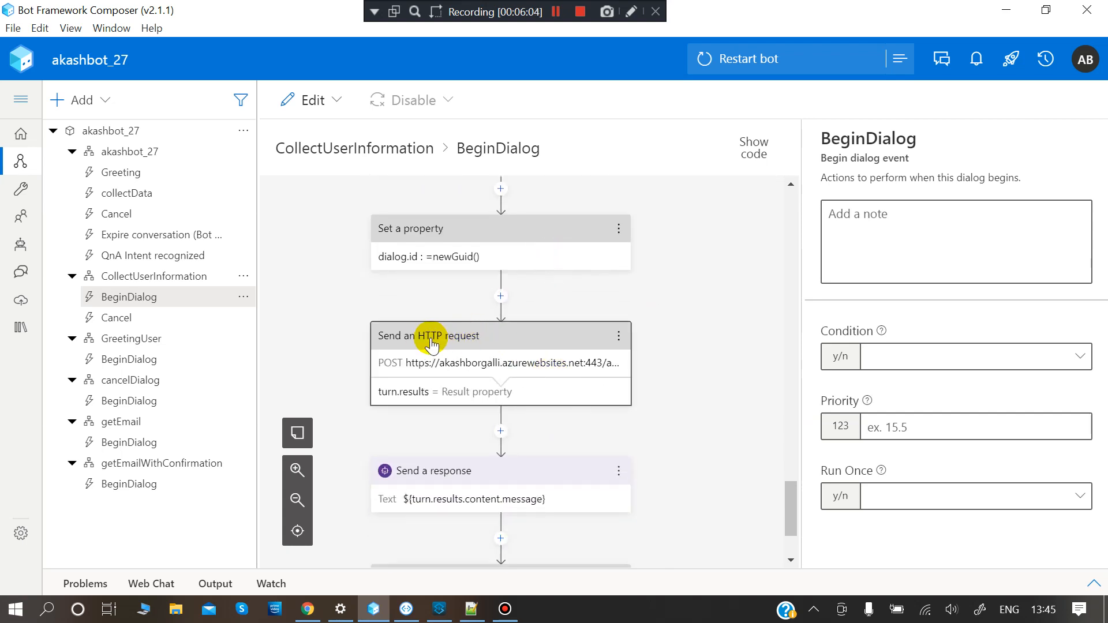
left_click(432, 344)
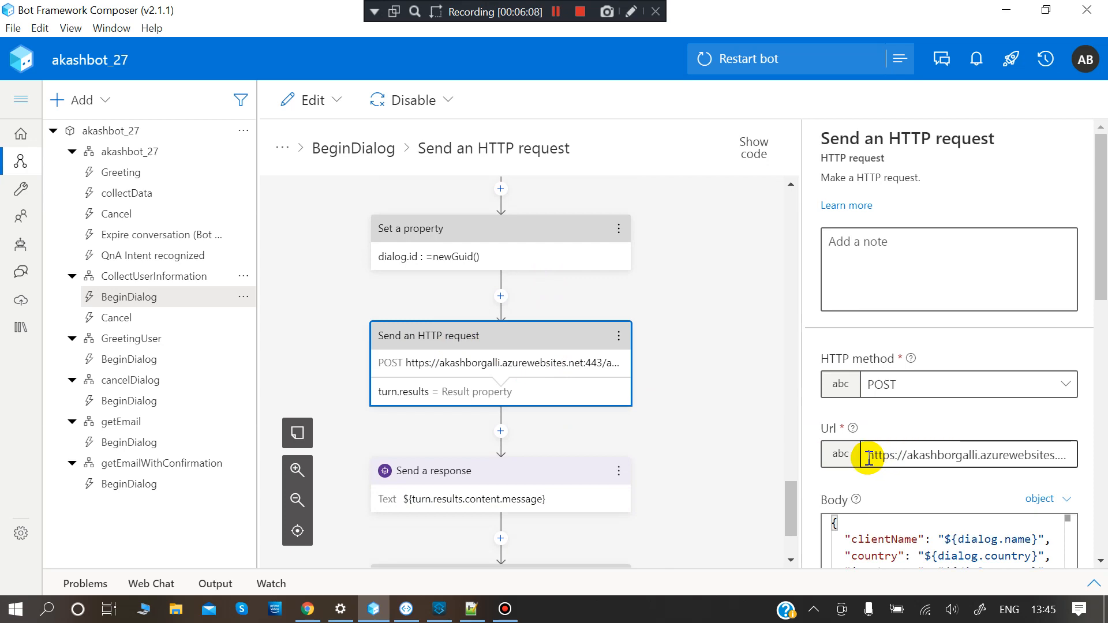
- Check the HTTP step's request URL, then bring up the Logic App workflows page in the browser
left_click(869, 459)
key("BackSpace")
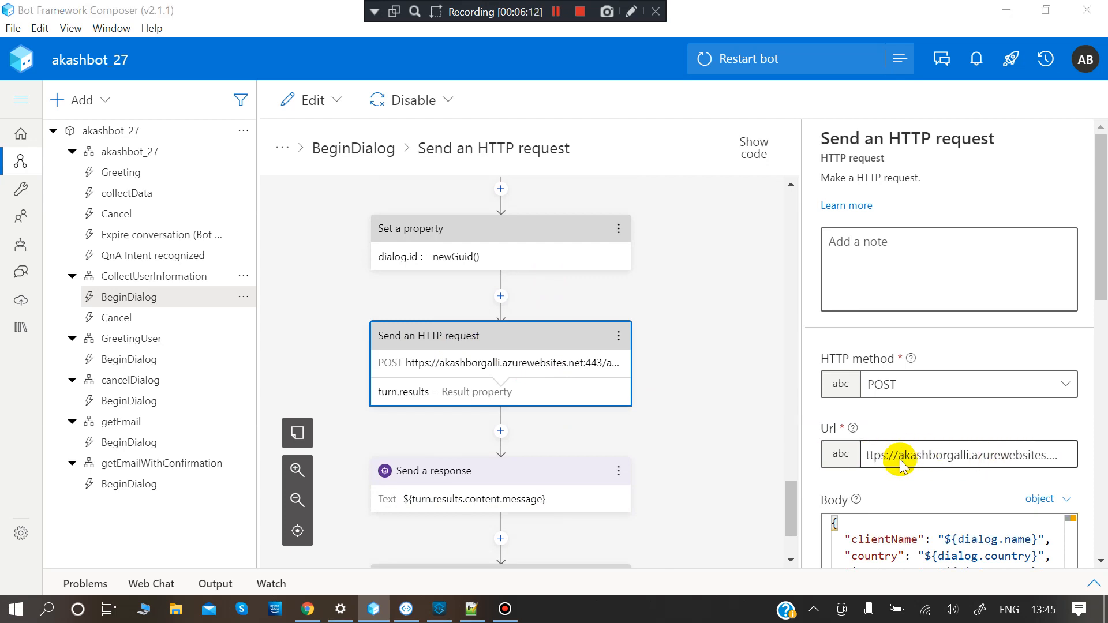
key("alt+Tab")
left_click(93, 13)
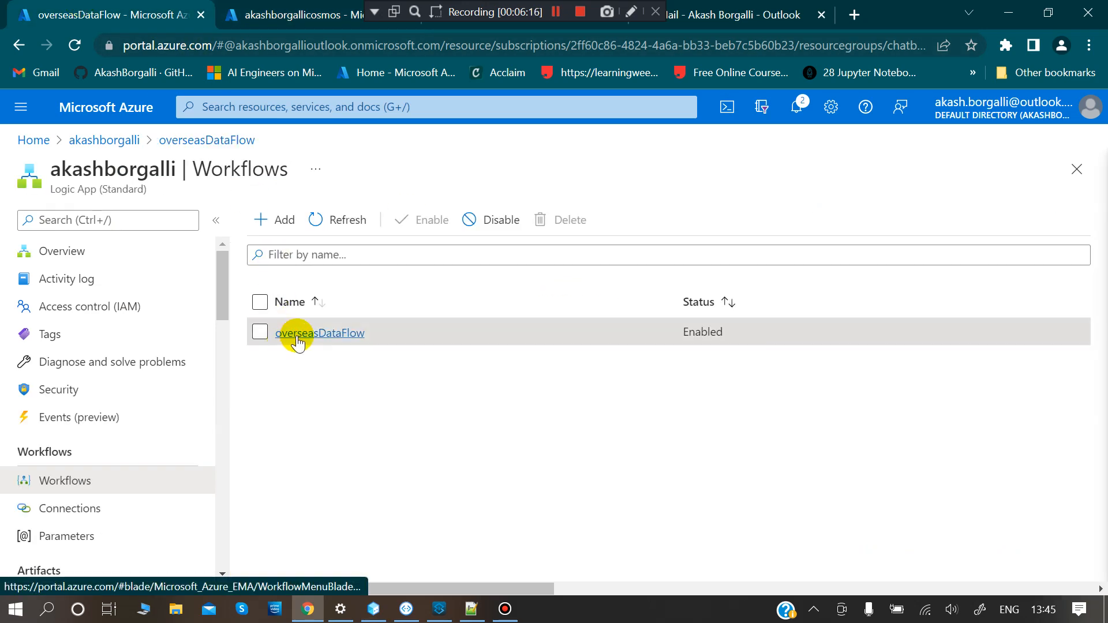
- Open overseasDataFlow in the Designer and show the HTTP request trigger's POST URL
left_click(298, 342)
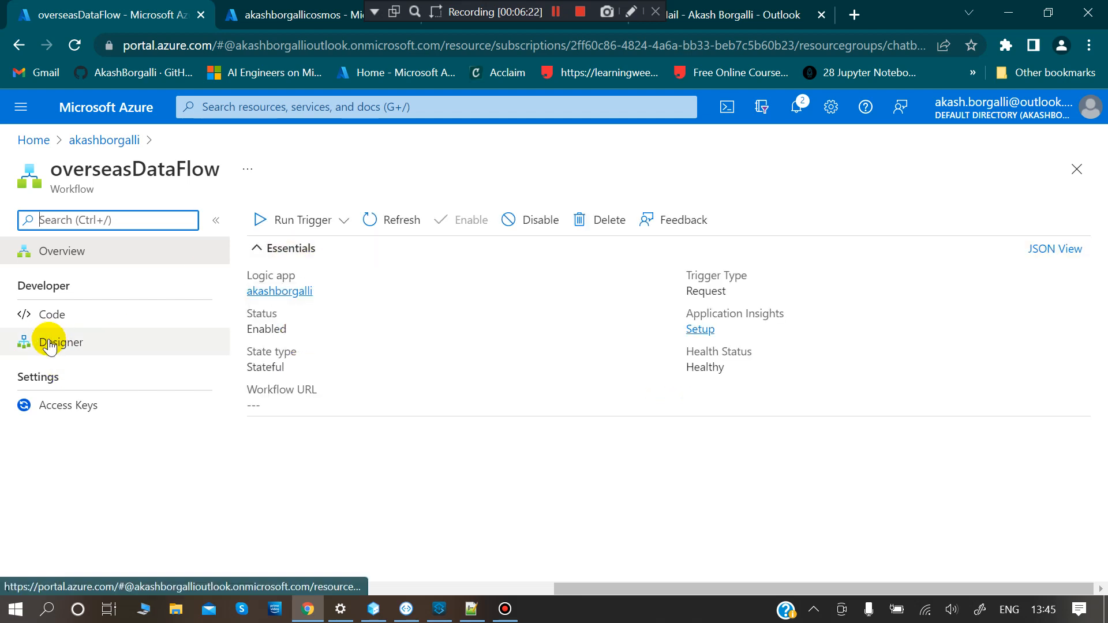
left_click(50, 345)
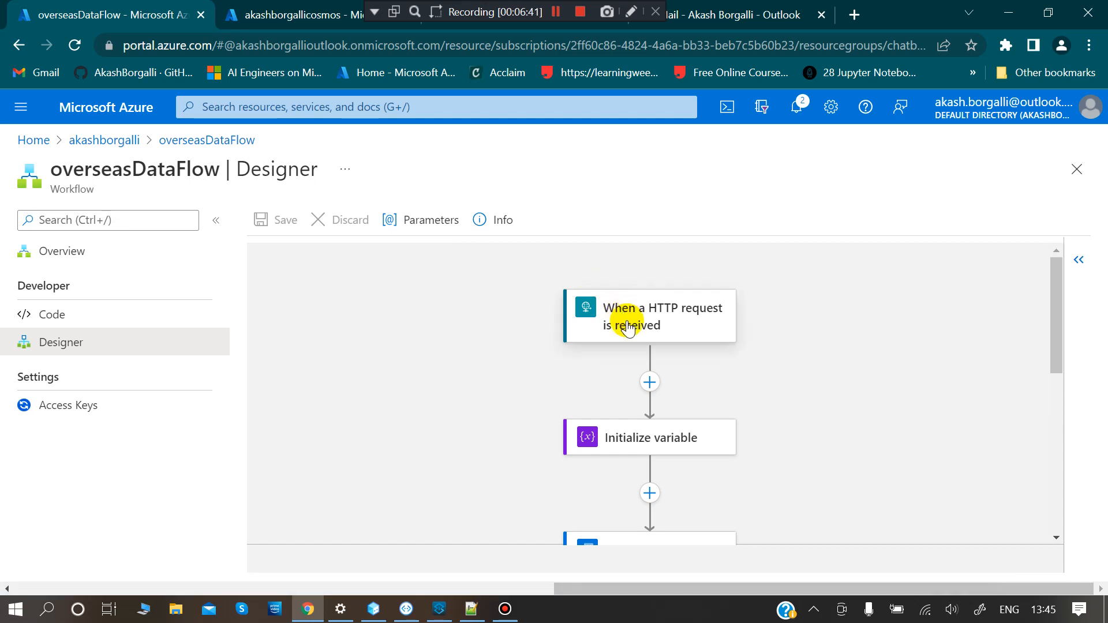
scroll(809, 482, "down", 3)
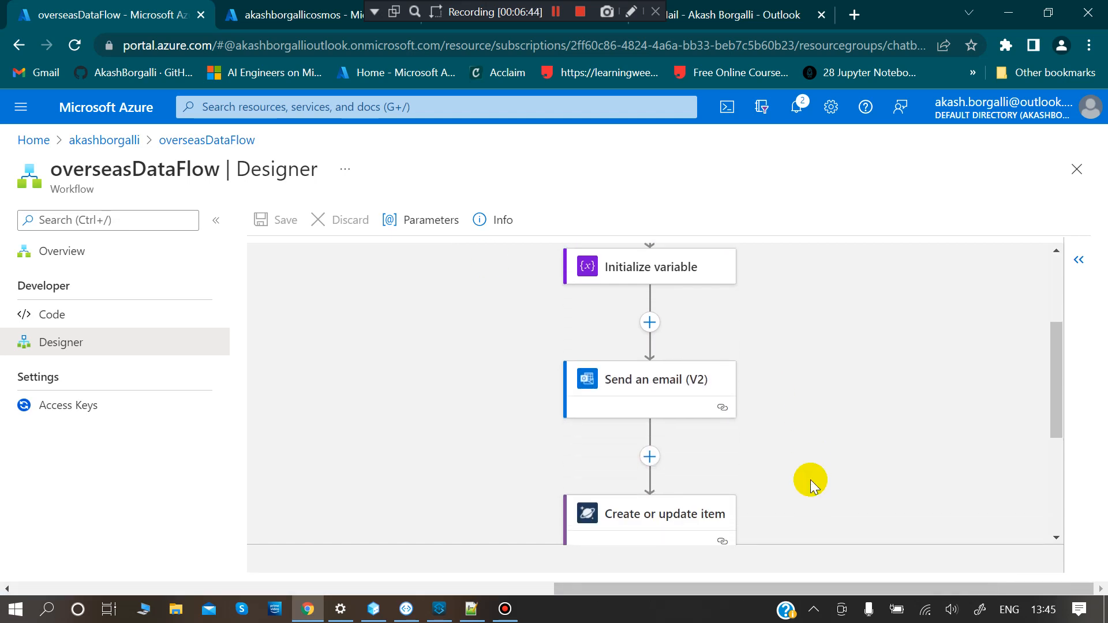
scroll(810, 482, "down", 1)
scroll(809, 482, "up", 5)
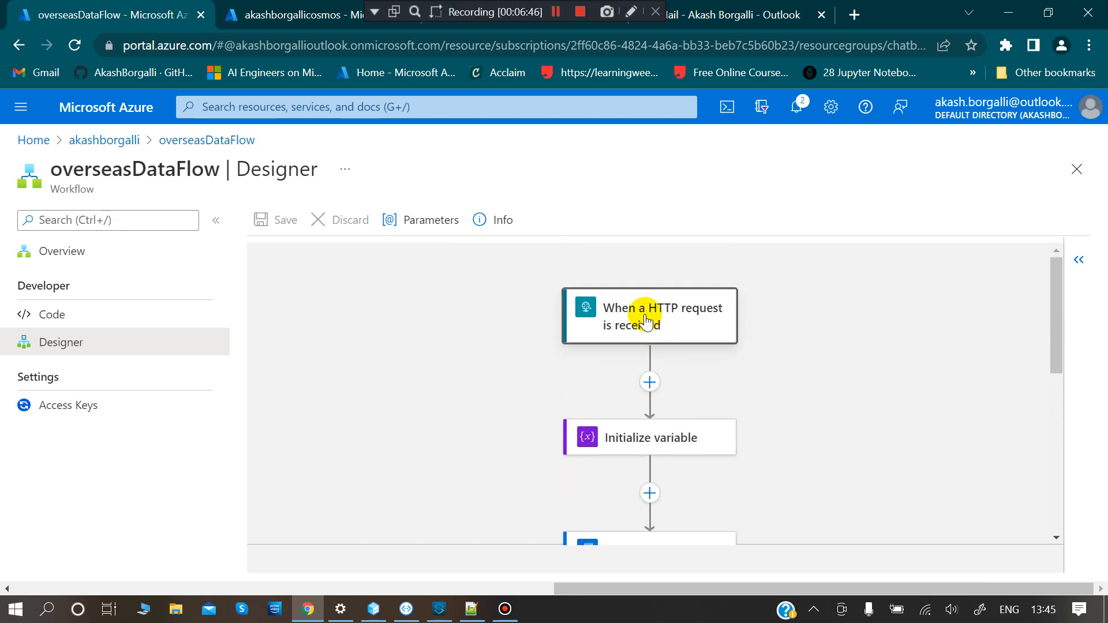
left_click(647, 323)
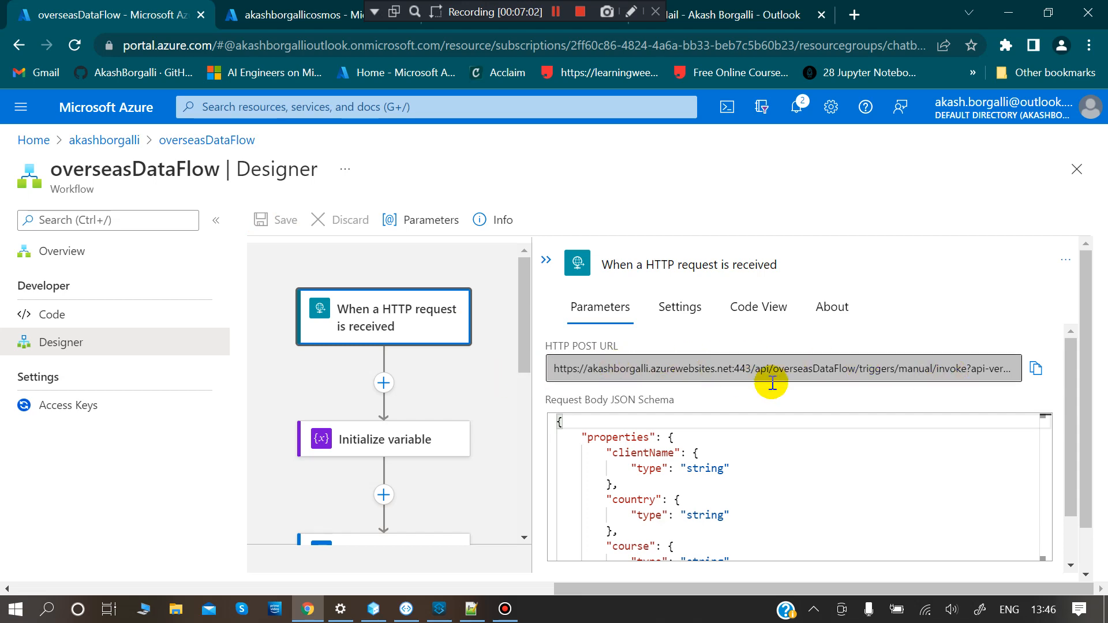
- Compare the trigger's POST URL with the URL in Composer's HTTP request step
mouse_move(381, 610)
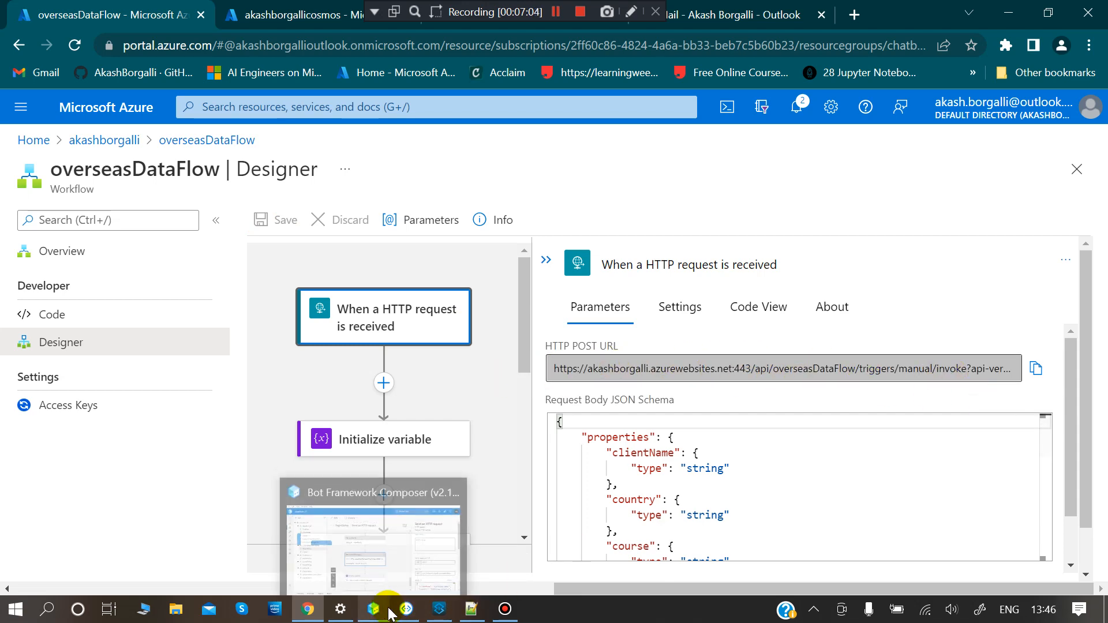
left_click(366, 555)
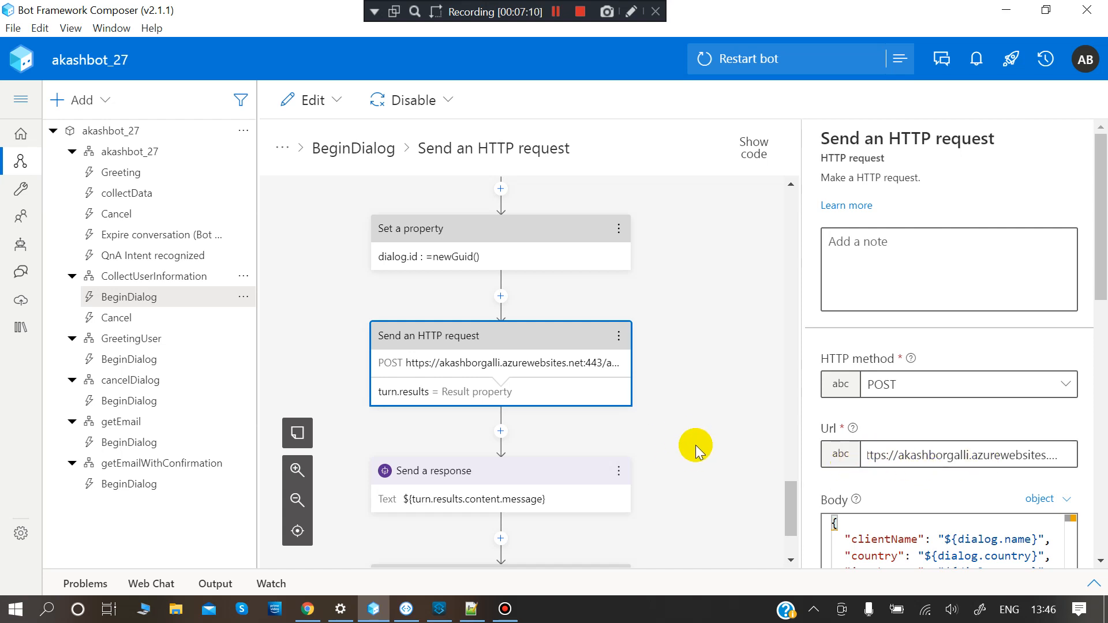
scroll(695, 445, "down", 2)
key("alt+Tab")
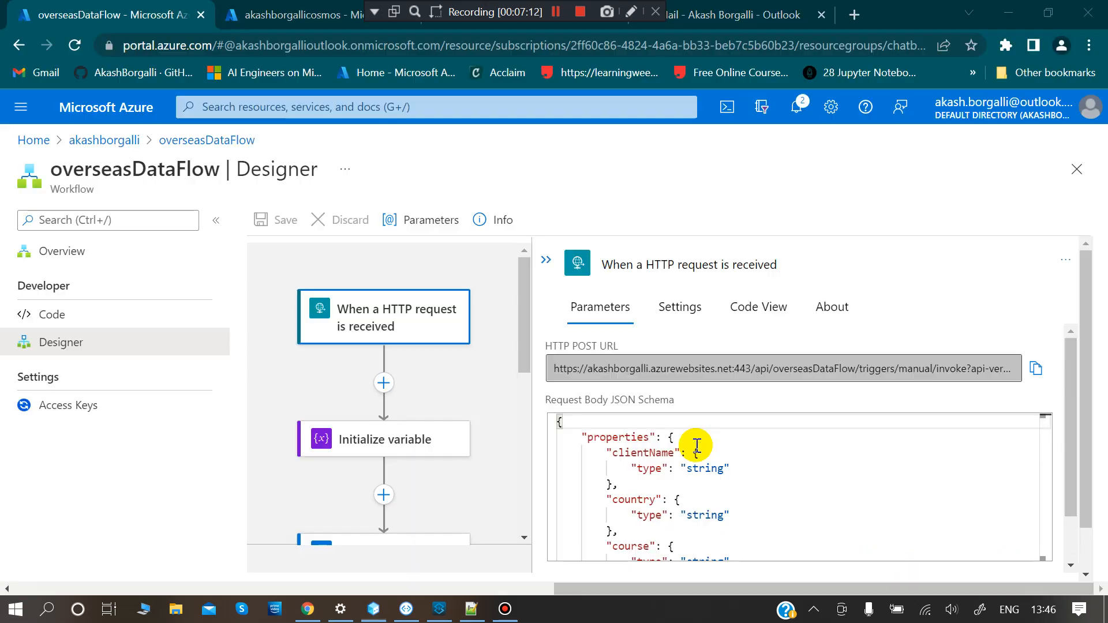